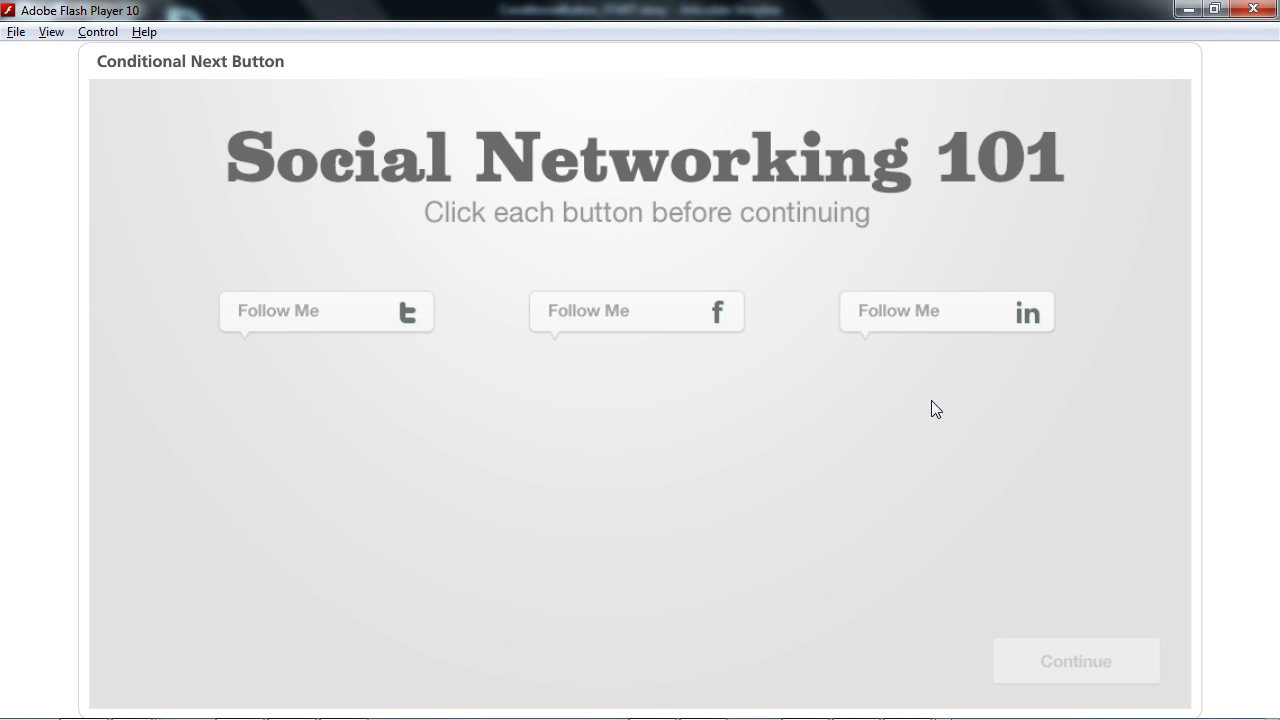
Test the sample slide by revealing the Facebook, LinkedIn and Twitter characters, continue past the slide and close the player
click(731, 337)
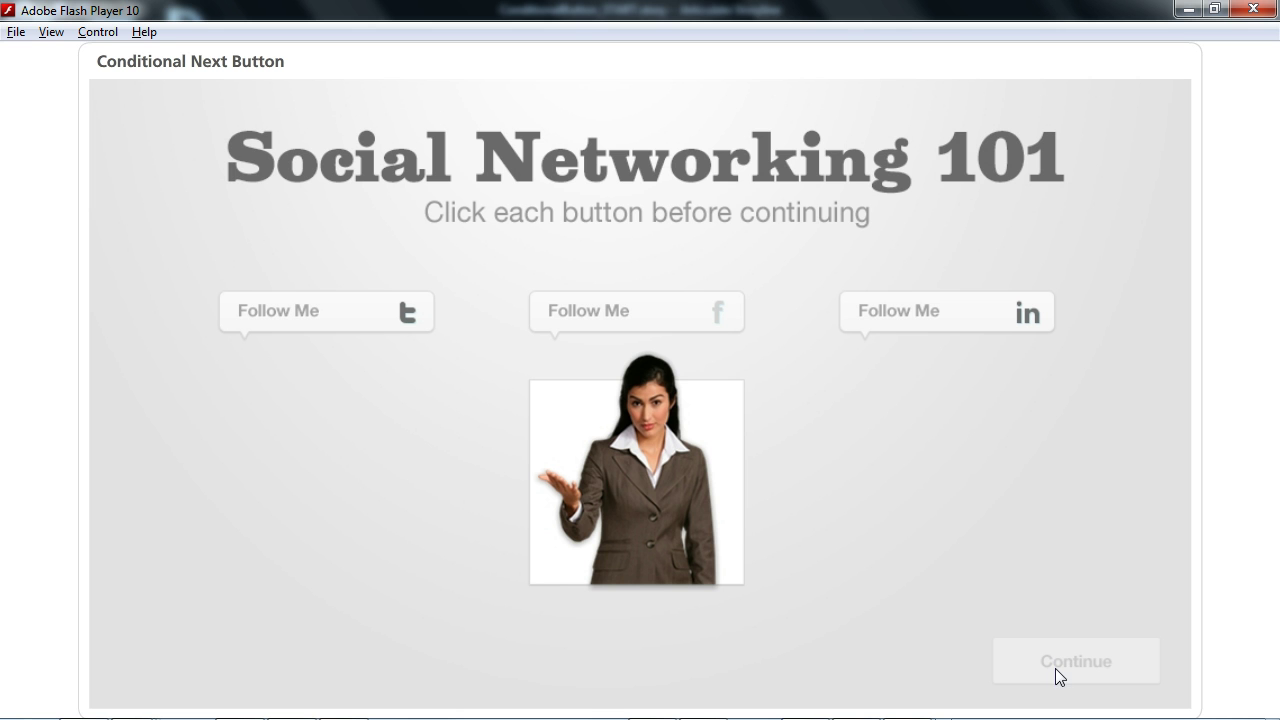
click(915, 311)
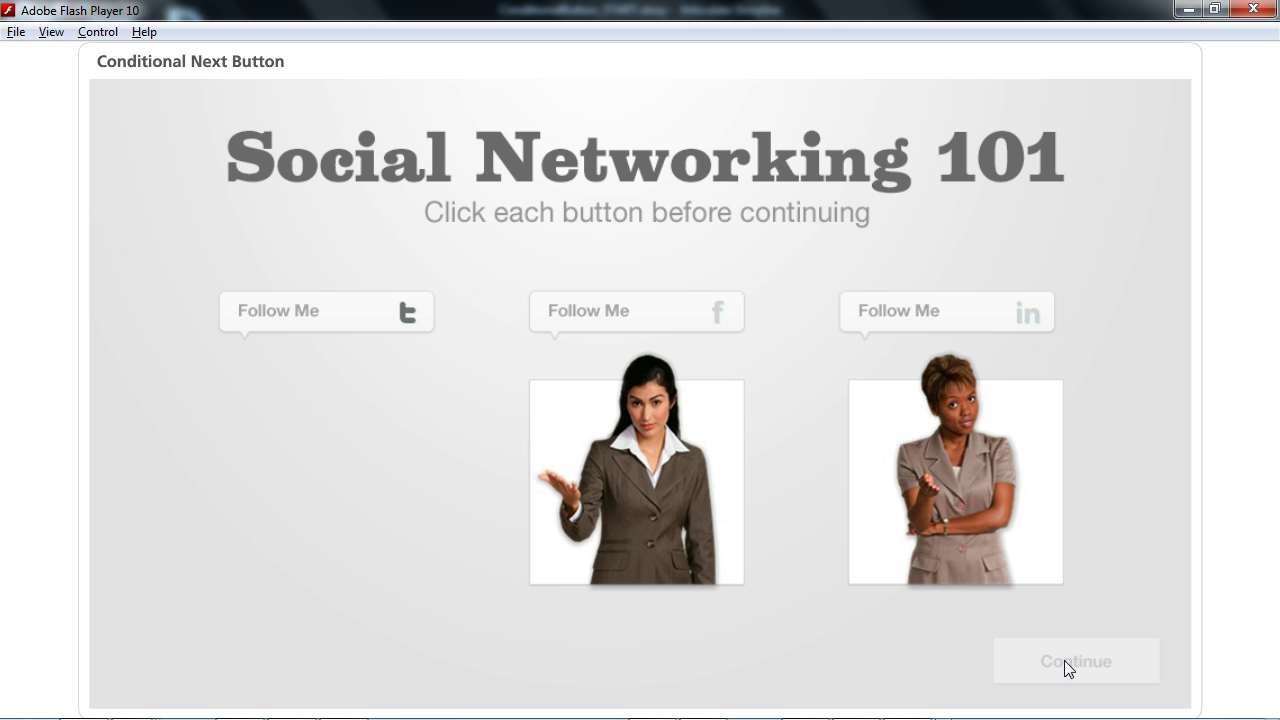
click(320, 333)
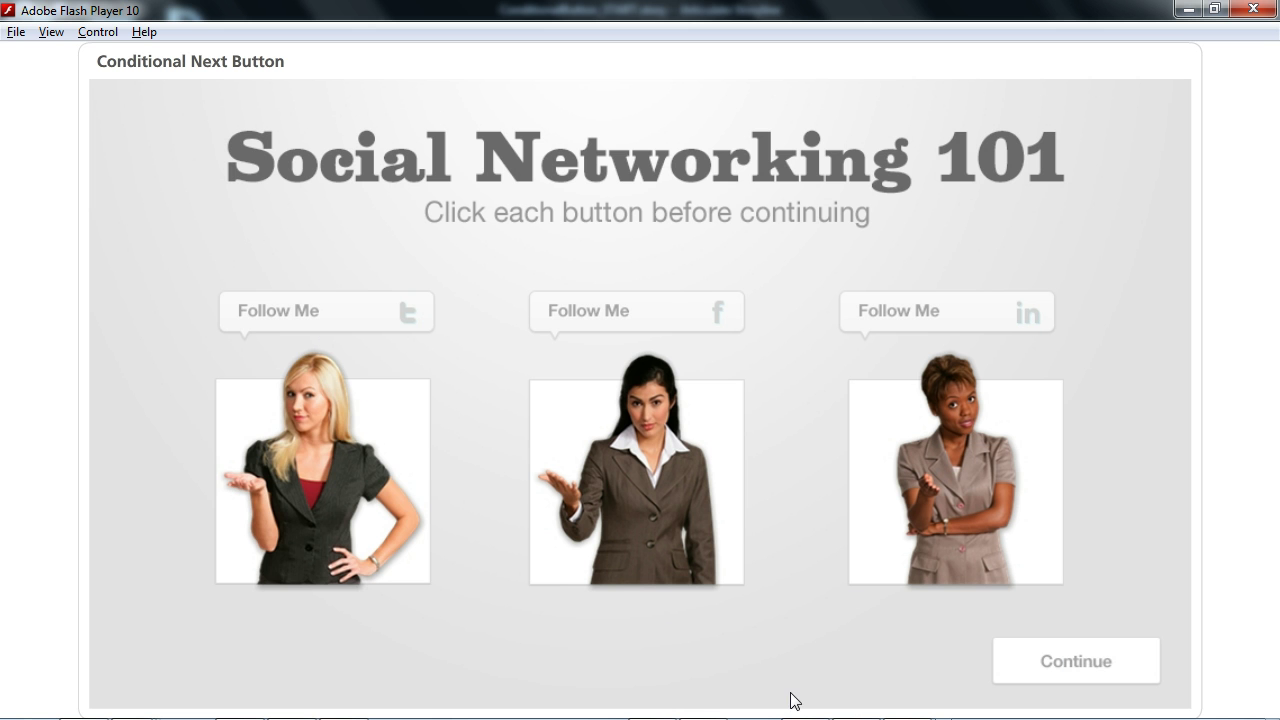
click(1008, 668)
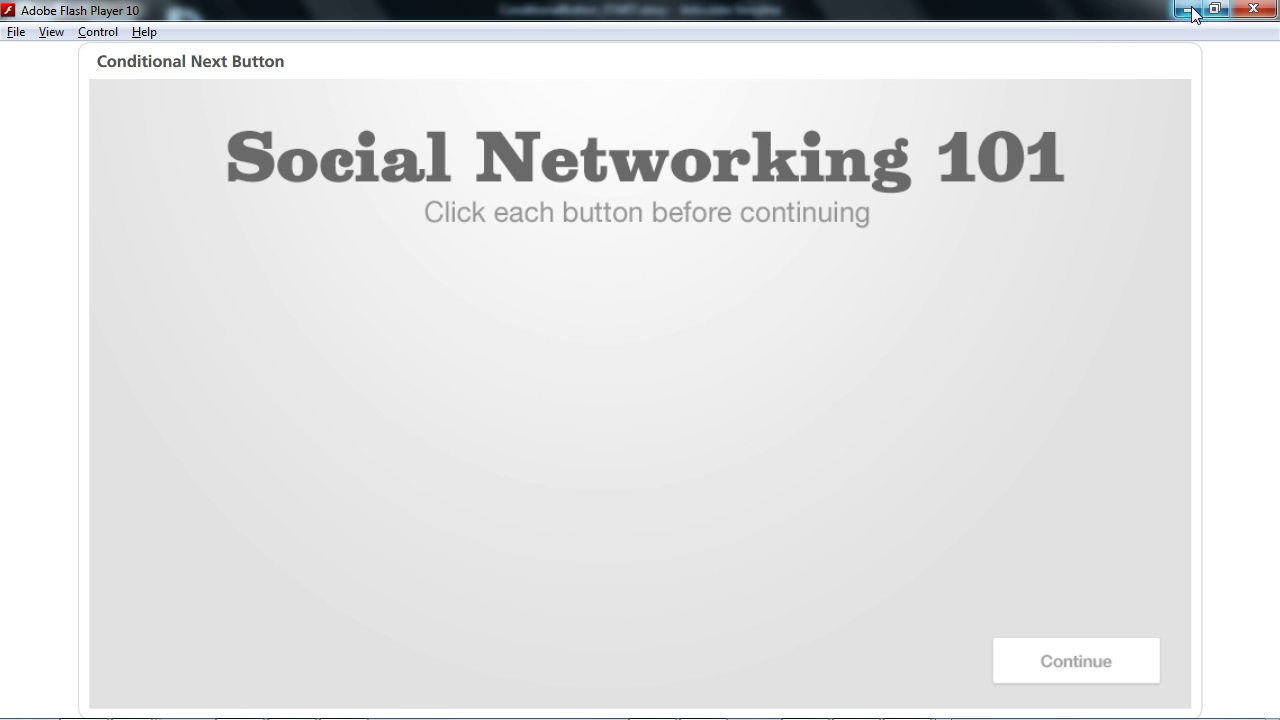
click(1252, 9)
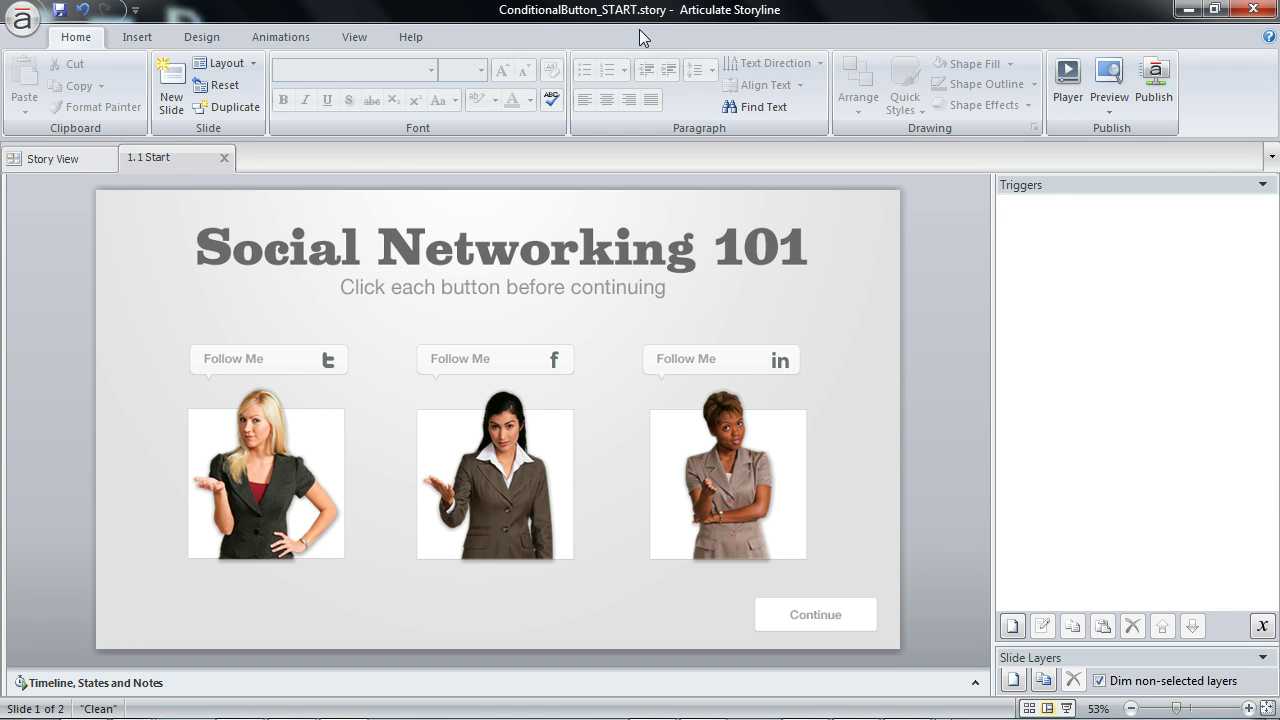
Examine the slide's character pictures, Follow Me buttons and Continue button alongside their names in the timeline
click(733, 476)
click(141, 683)
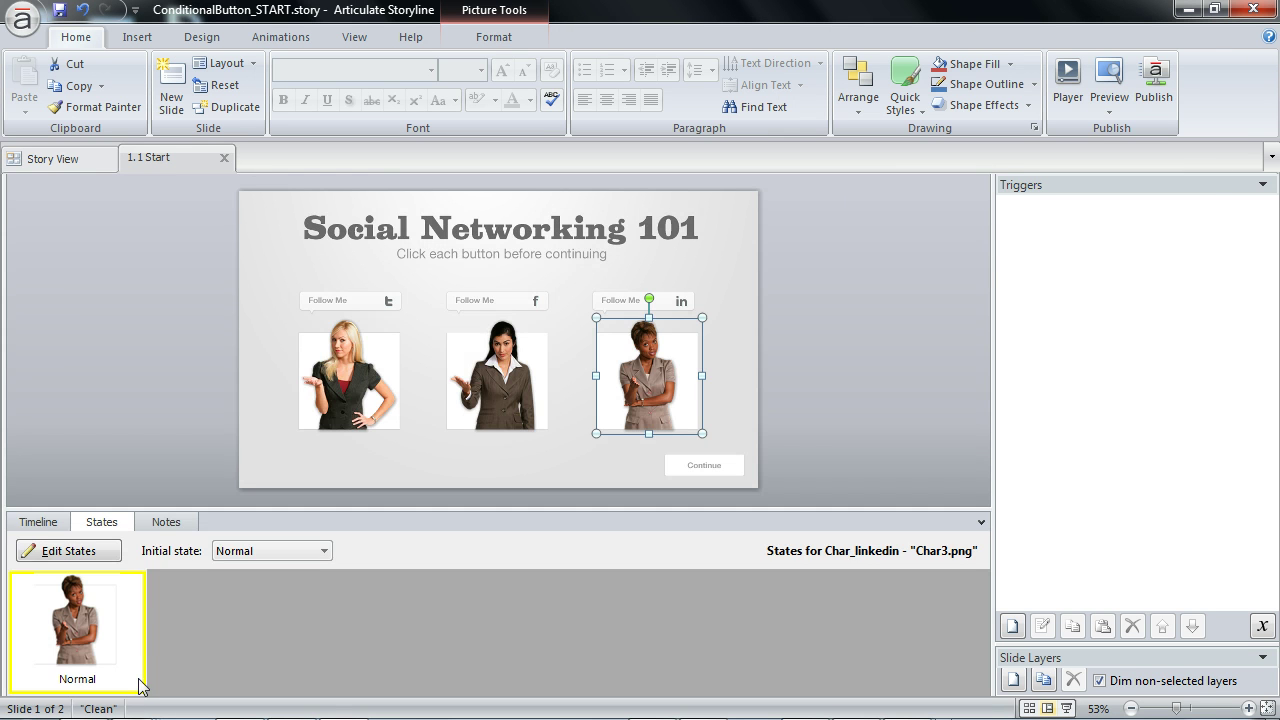
click(46, 534)
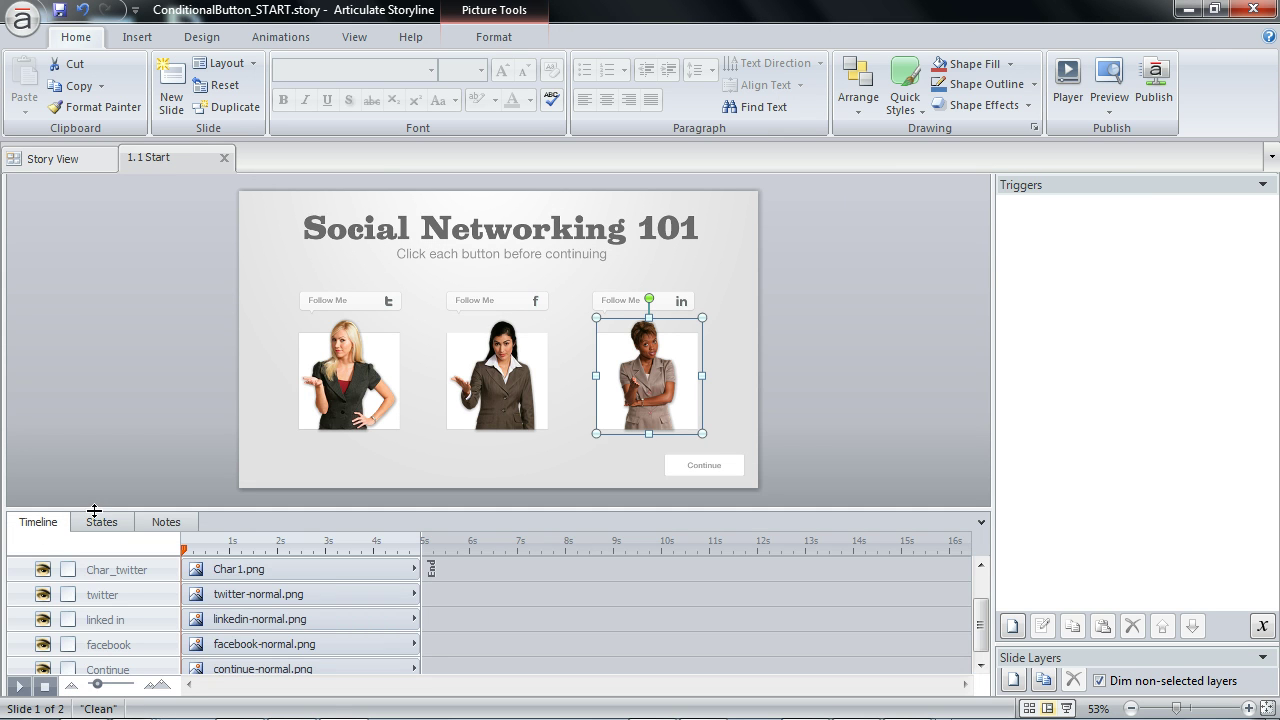
drag(98, 510, 102, 451)
click(357, 358)
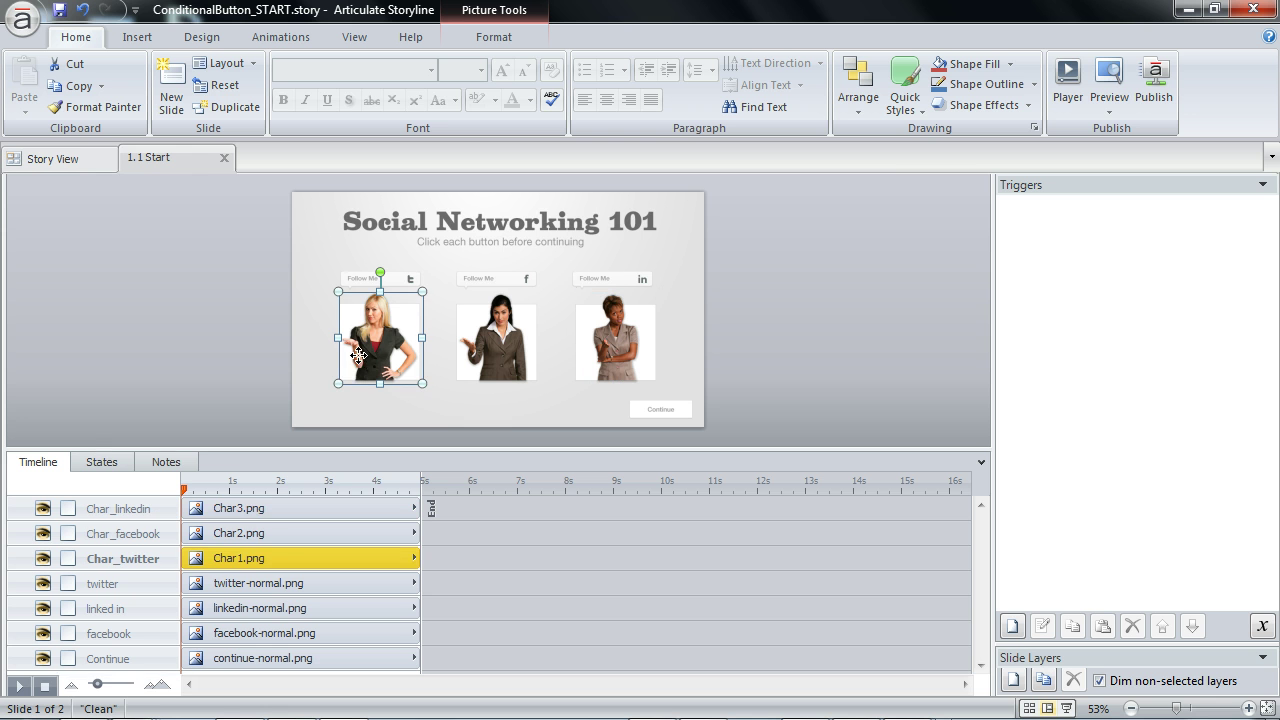
click(462, 346)
drag(606, 344, 607, 350)
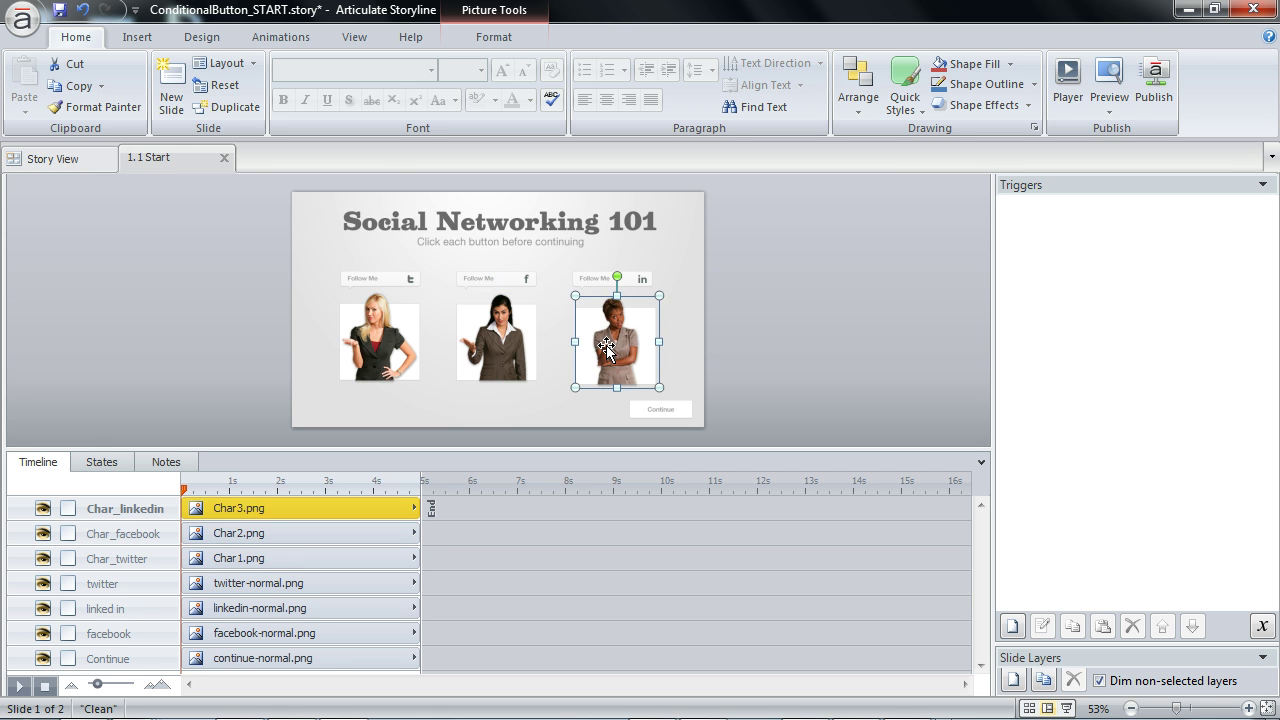
click(603, 278)
click(680, 404)
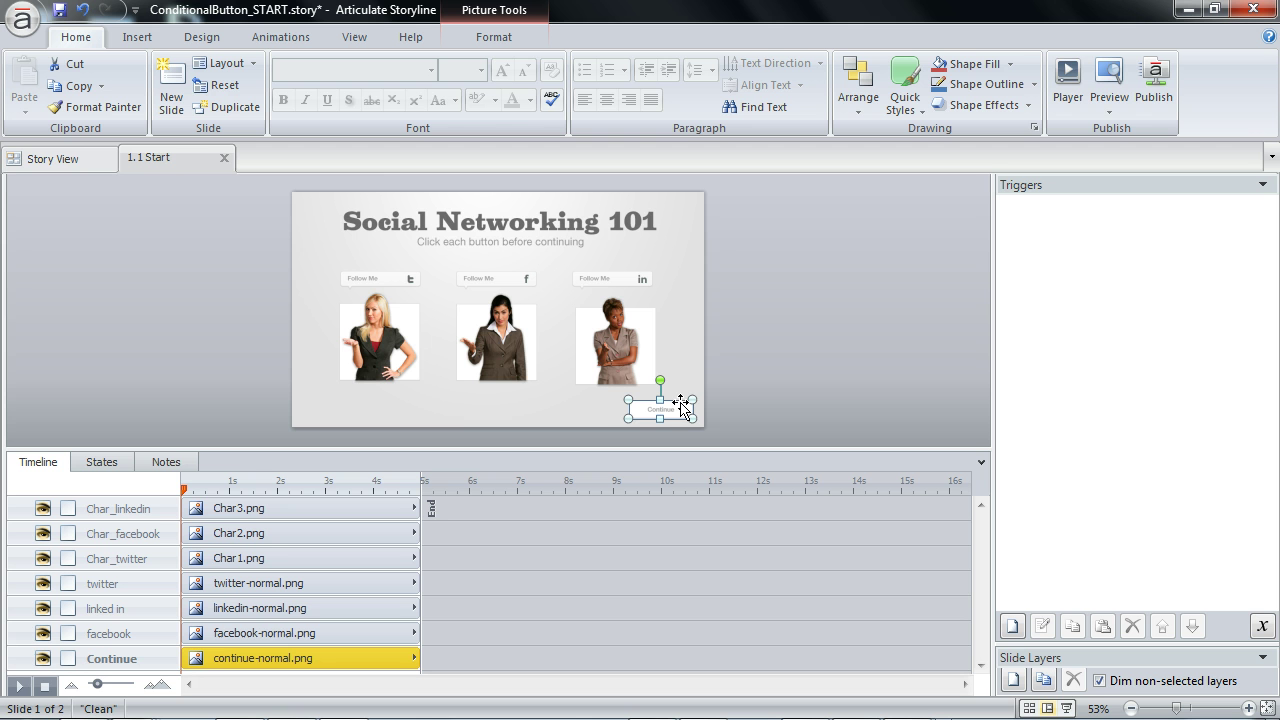
click(404, 281)
click(472, 285)
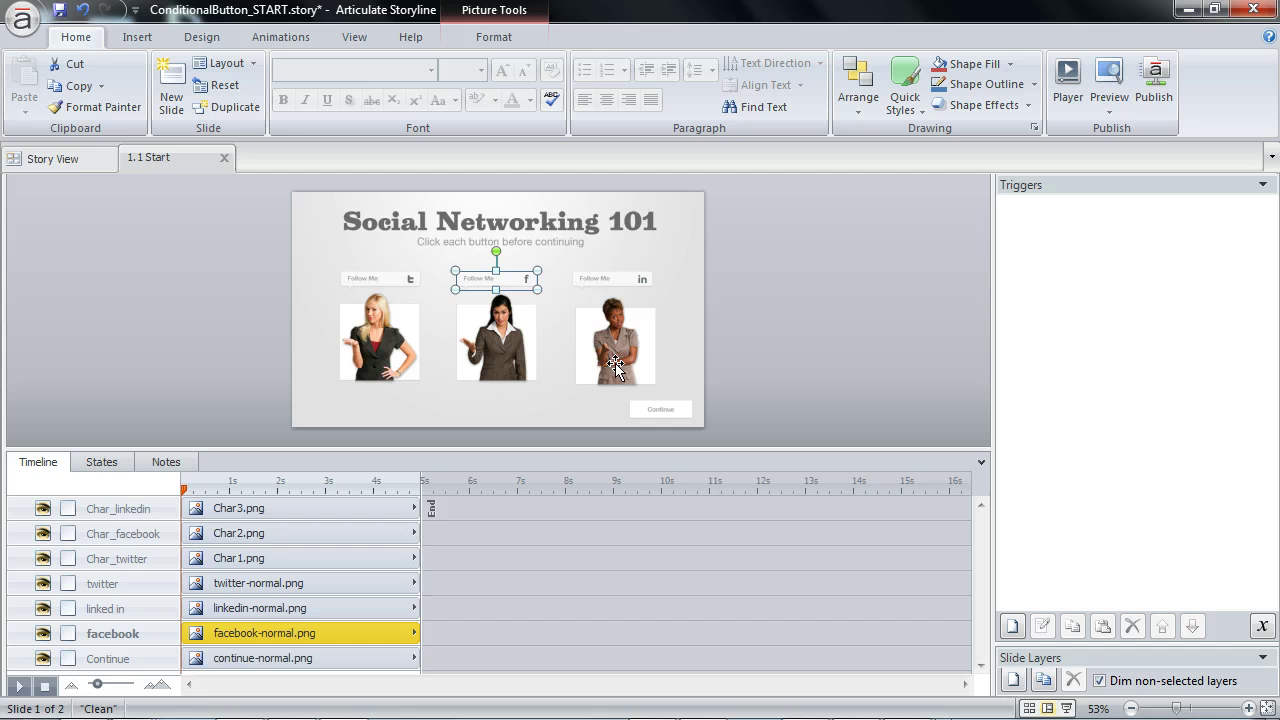
Set the initial state of the Continue button to Disabled
click(650, 407)
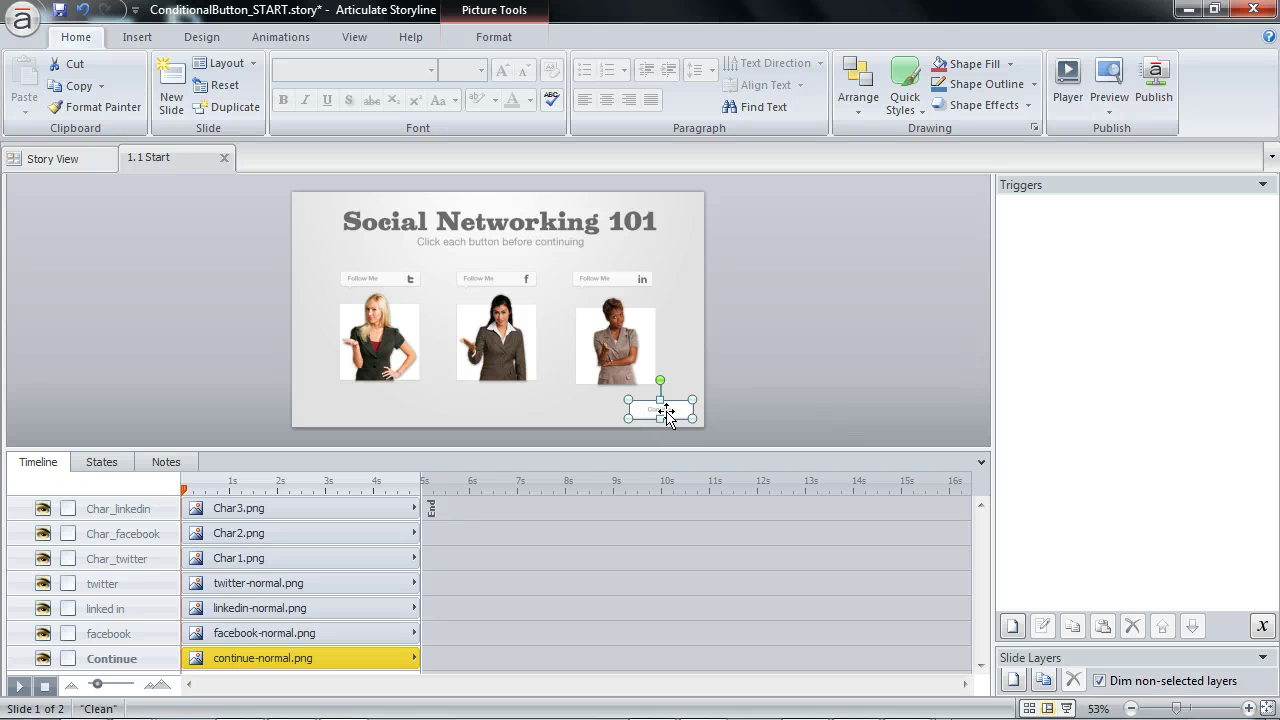
click(101, 462)
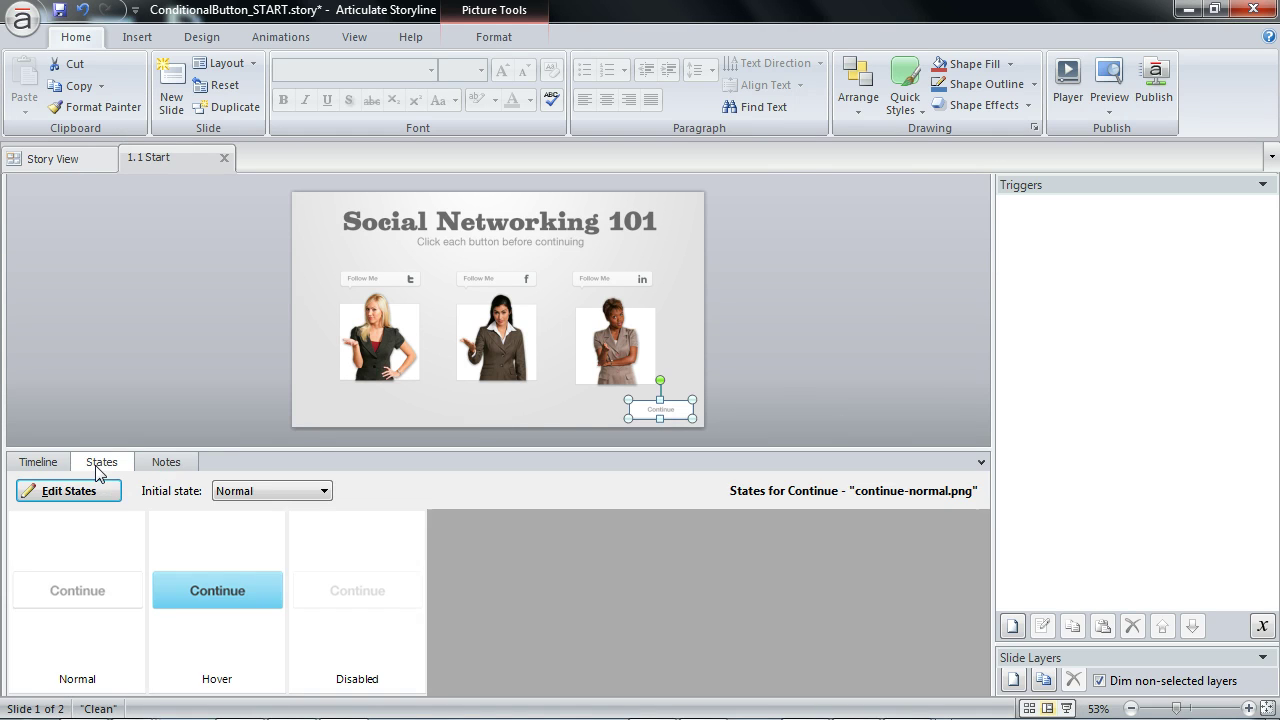
click(265, 490)
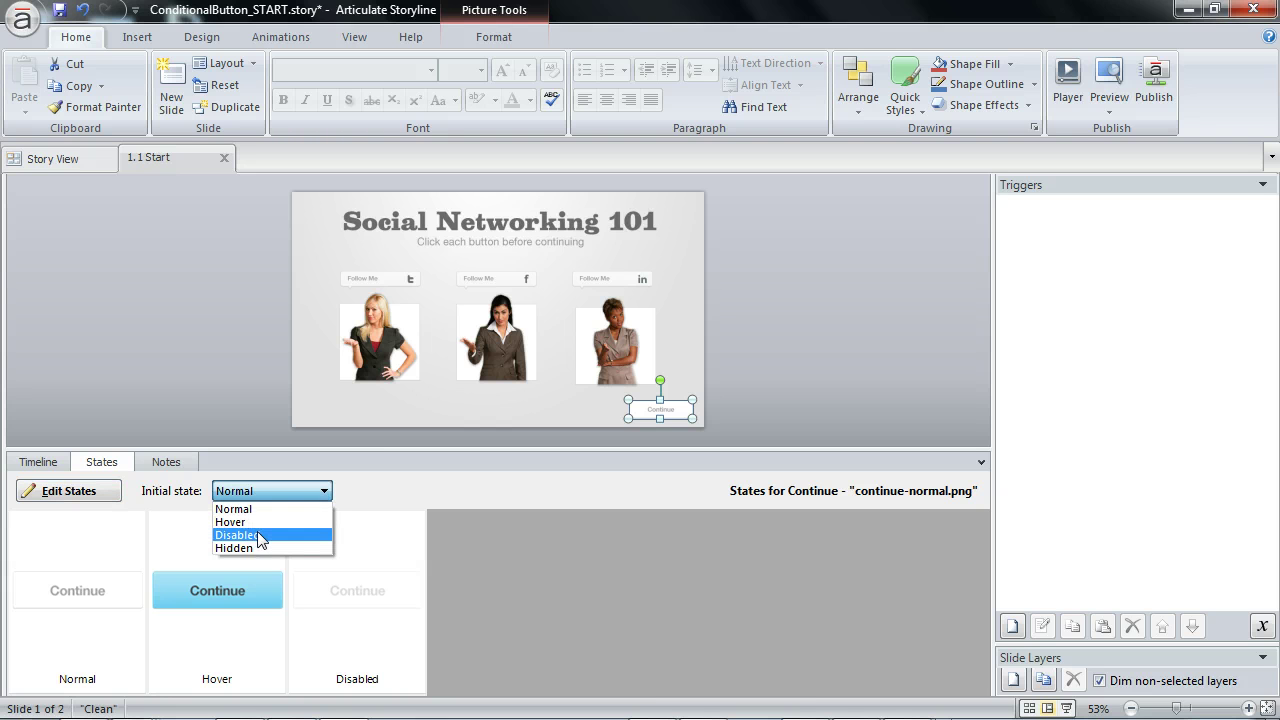
click(258, 537)
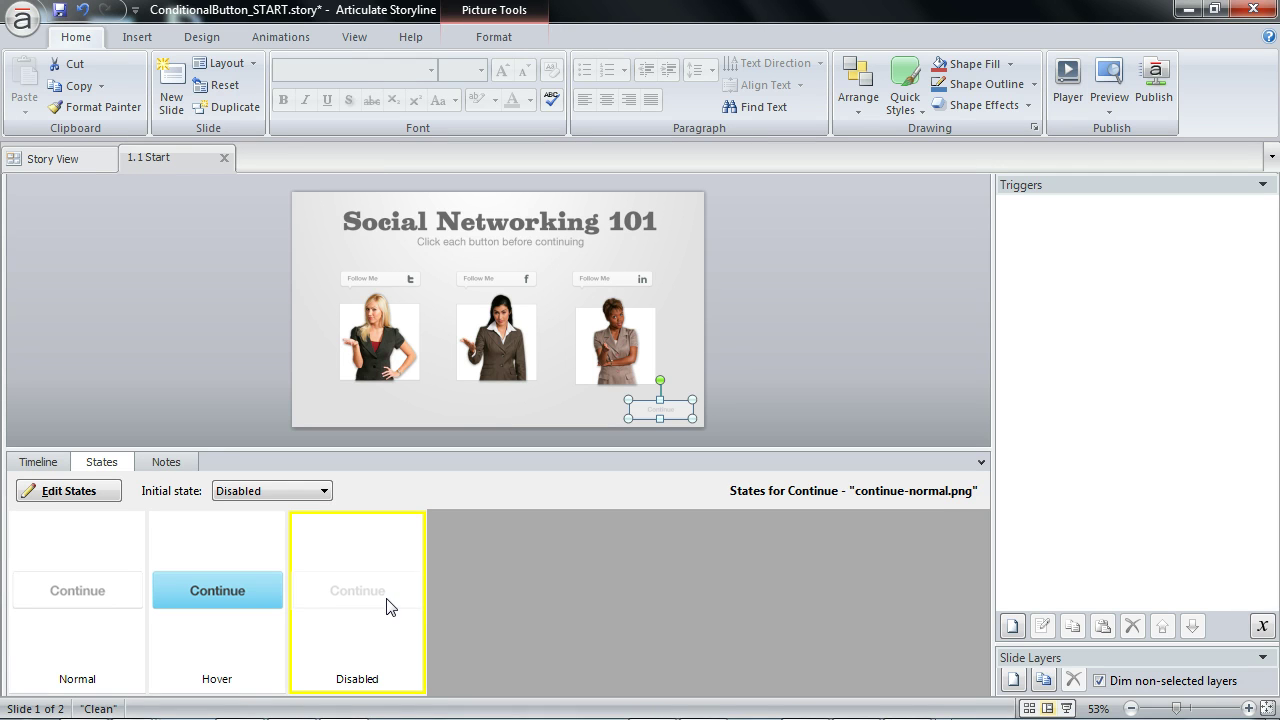
click(294, 491)
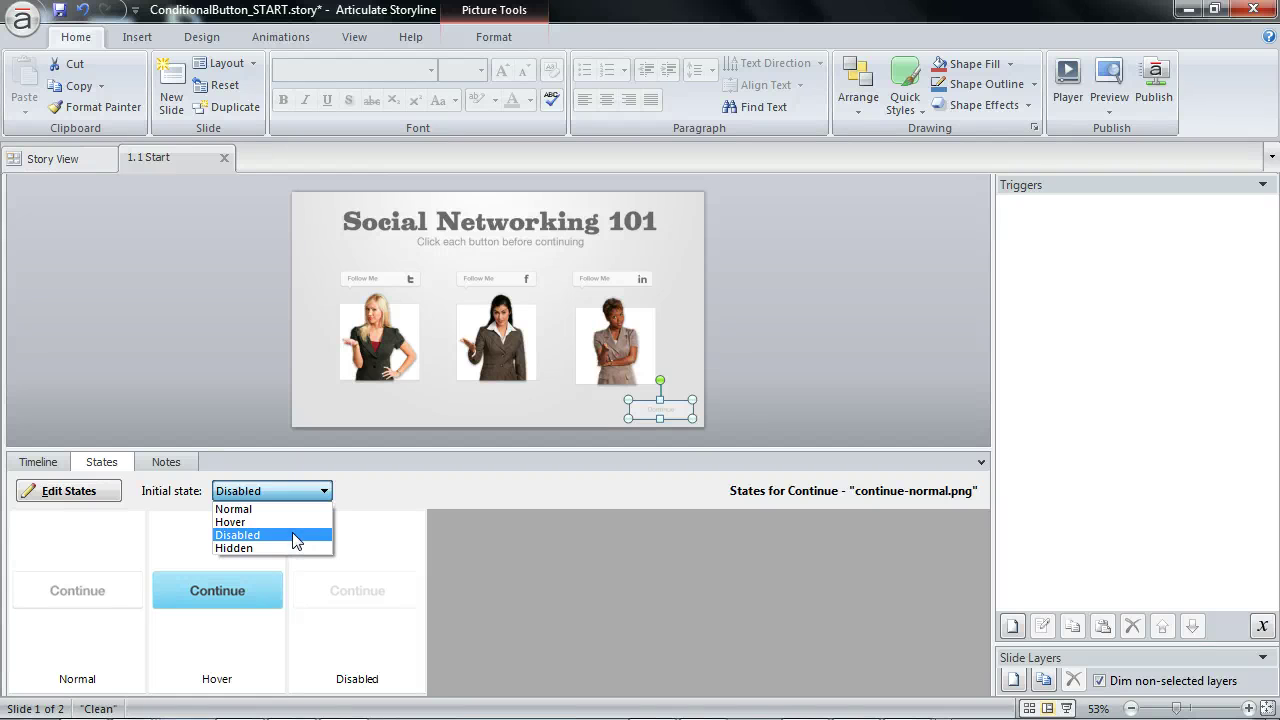
click(292, 536)
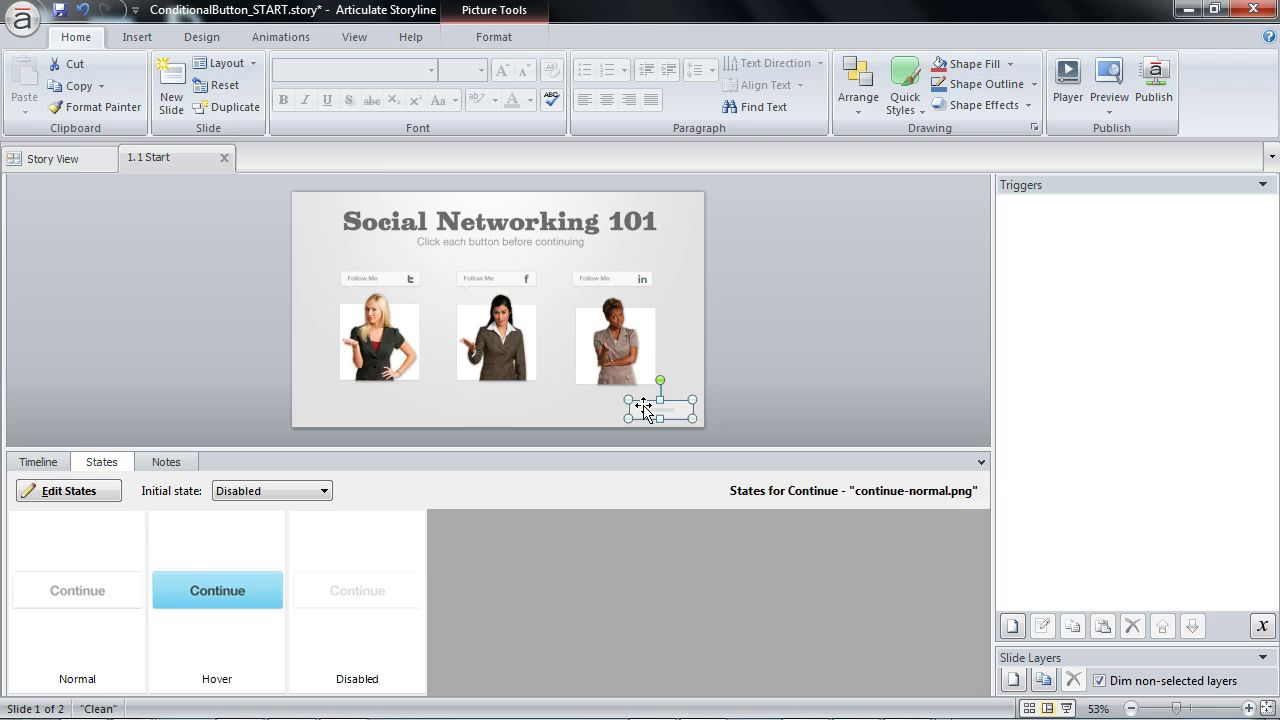
click(759, 392)
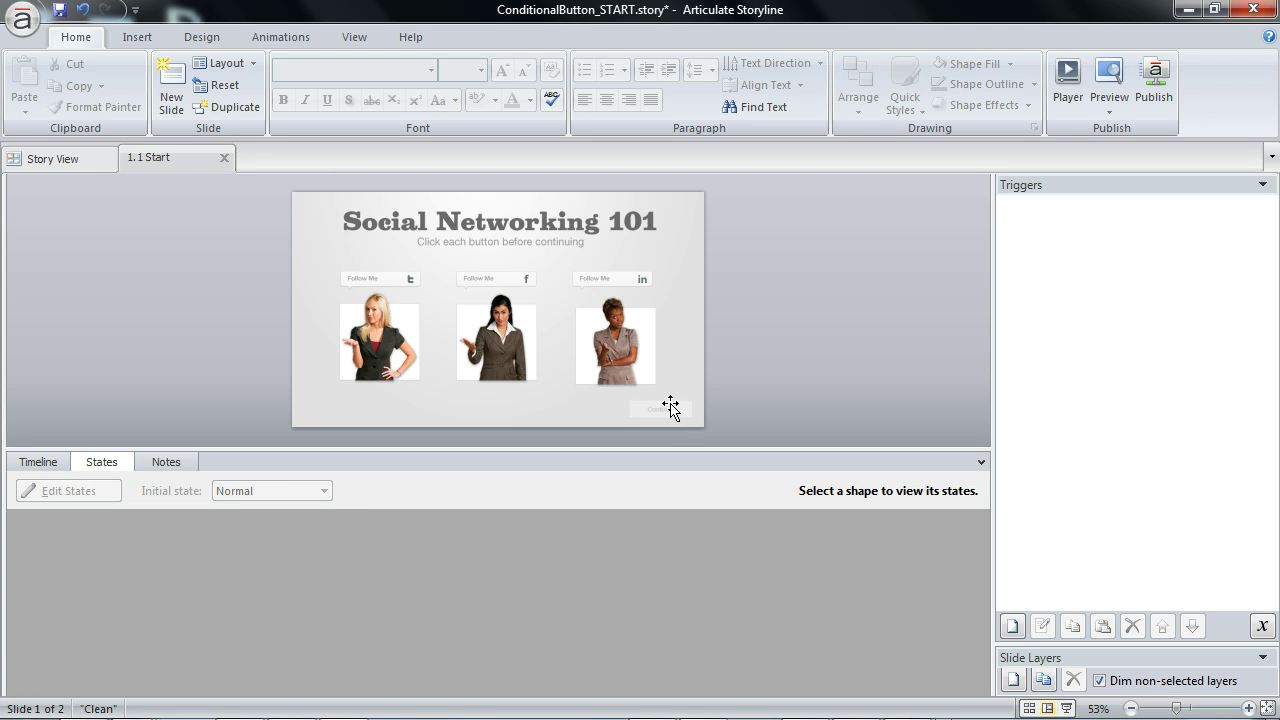
Preview the slide to check the Continue button's initial appearance, and return to editing
click(40, 462)
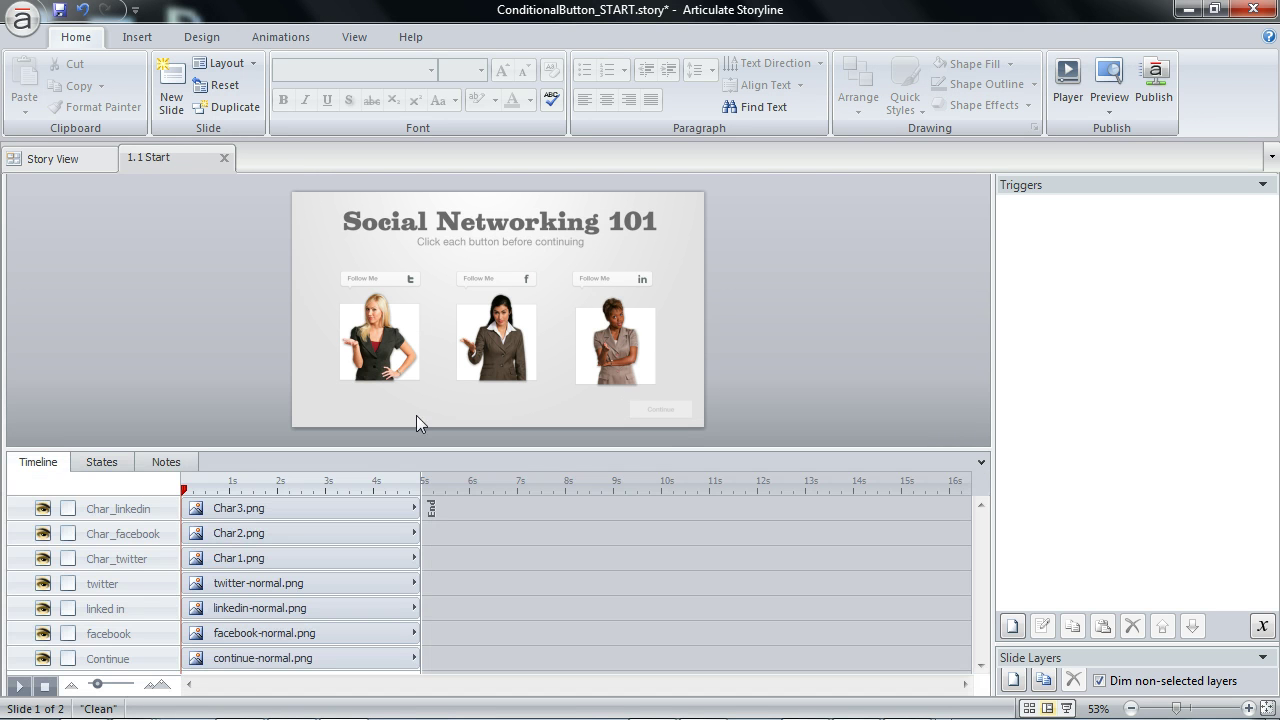
click(1101, 112)
click(1110, 174)
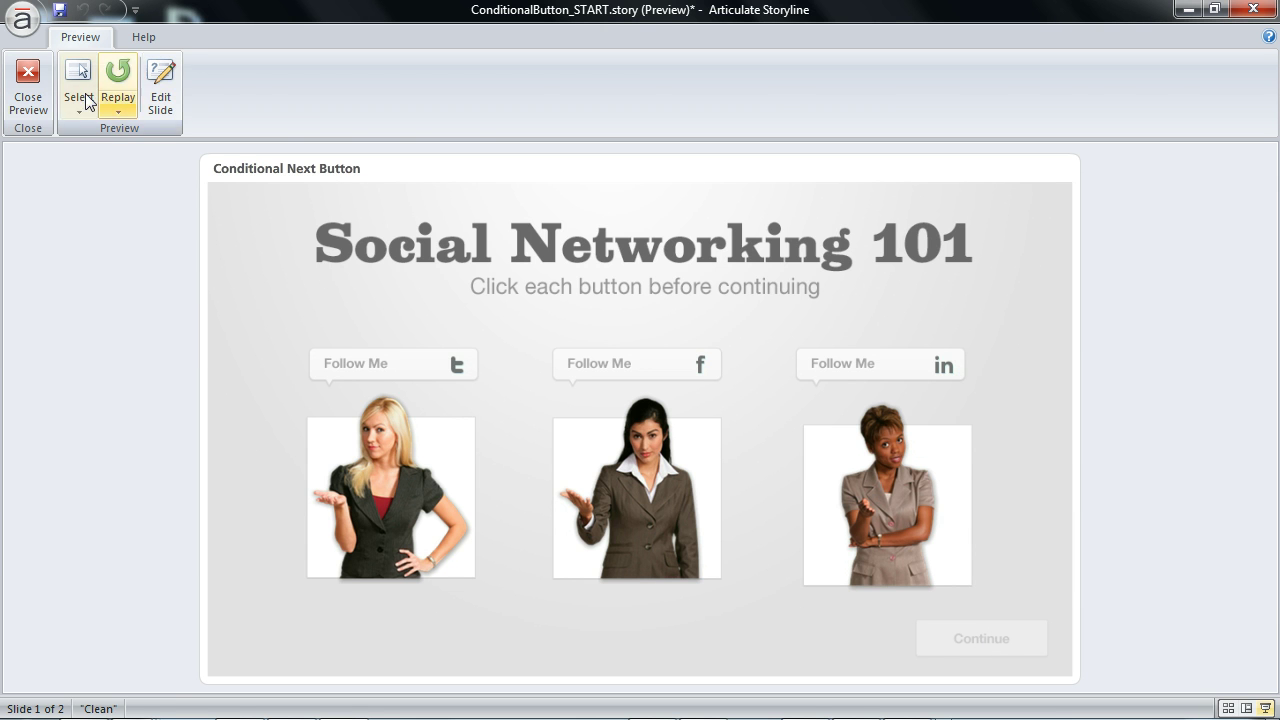
key(Escape)
Set the initial state of the Char_twitter picture to Hidden
click(385, 342)
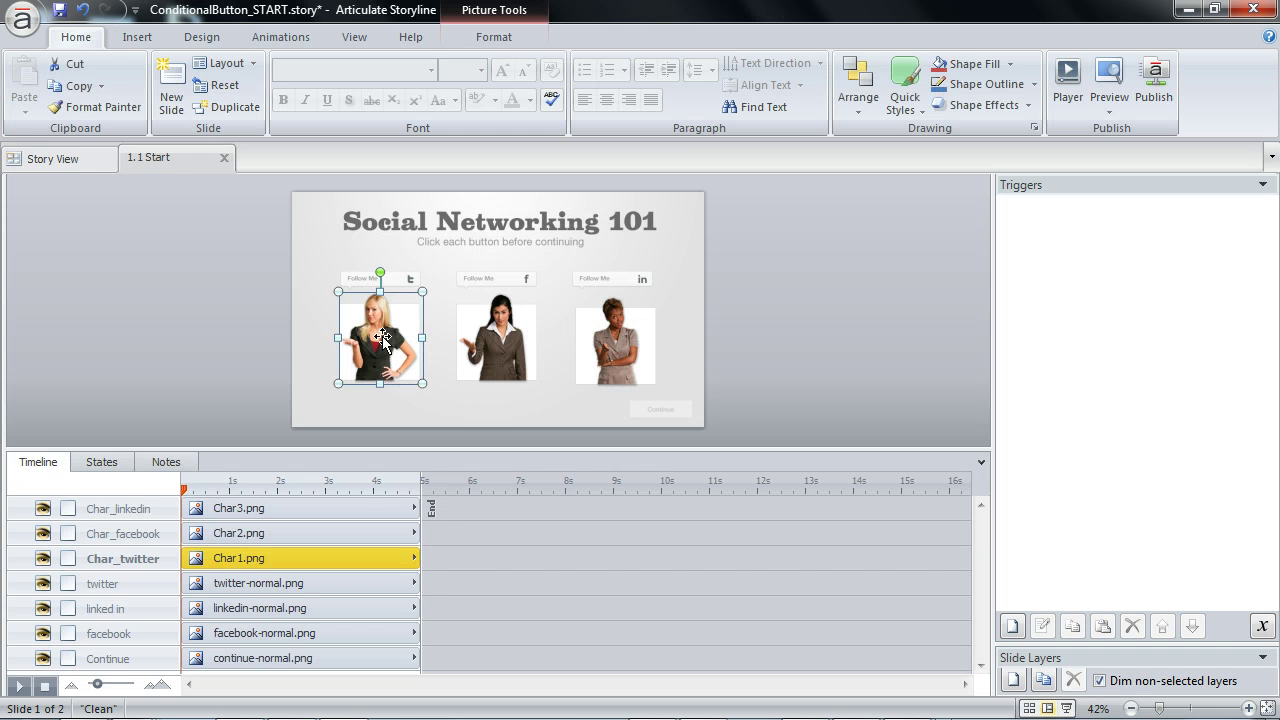
click(108, 462)
click(287, 491)
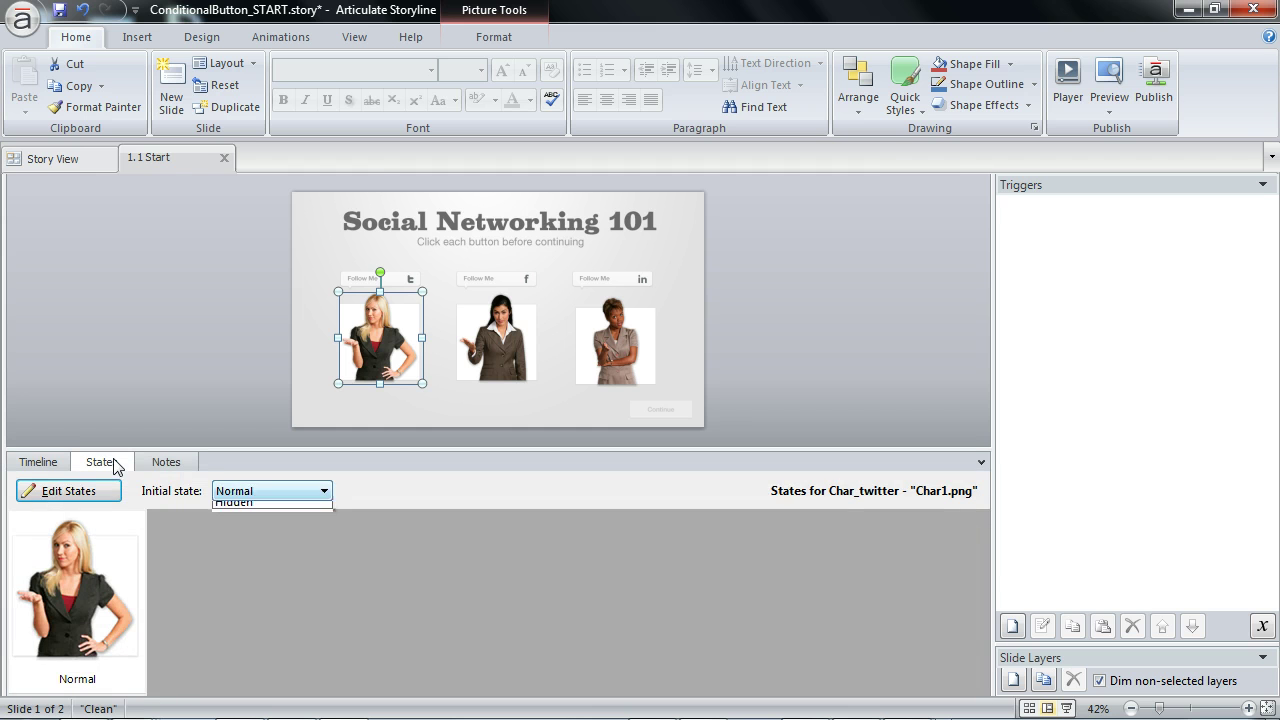
click(287, 521)
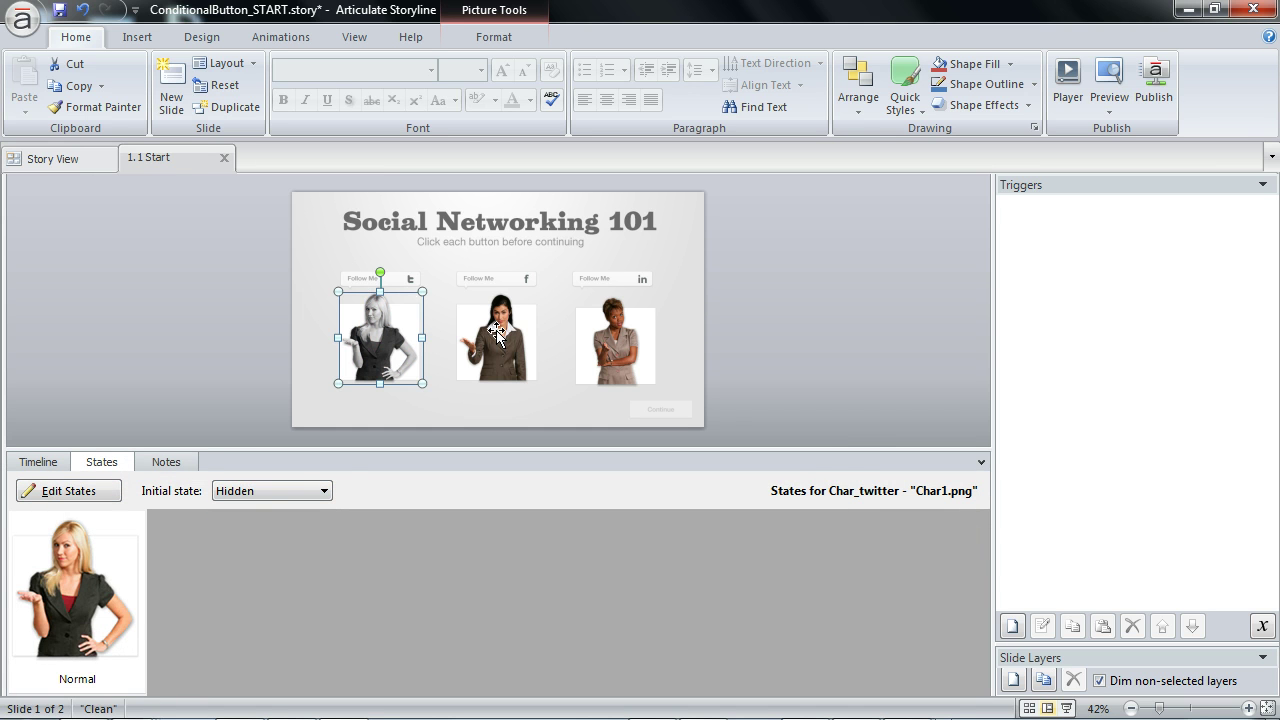
Set the initial state of the Char_facebook and Char_linkedin pictures to Hidden
click(497, 335)
click(276, 490)
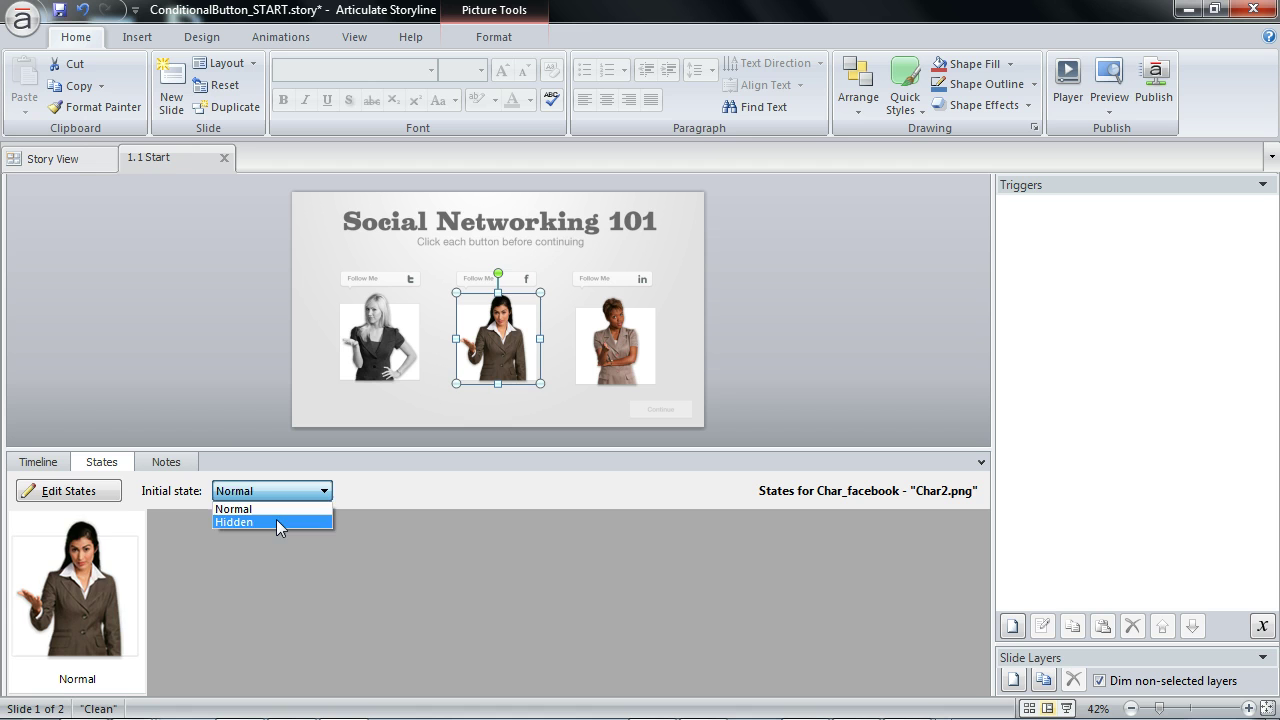
click(276, 519)
click(594, 342)
click(302, 494)
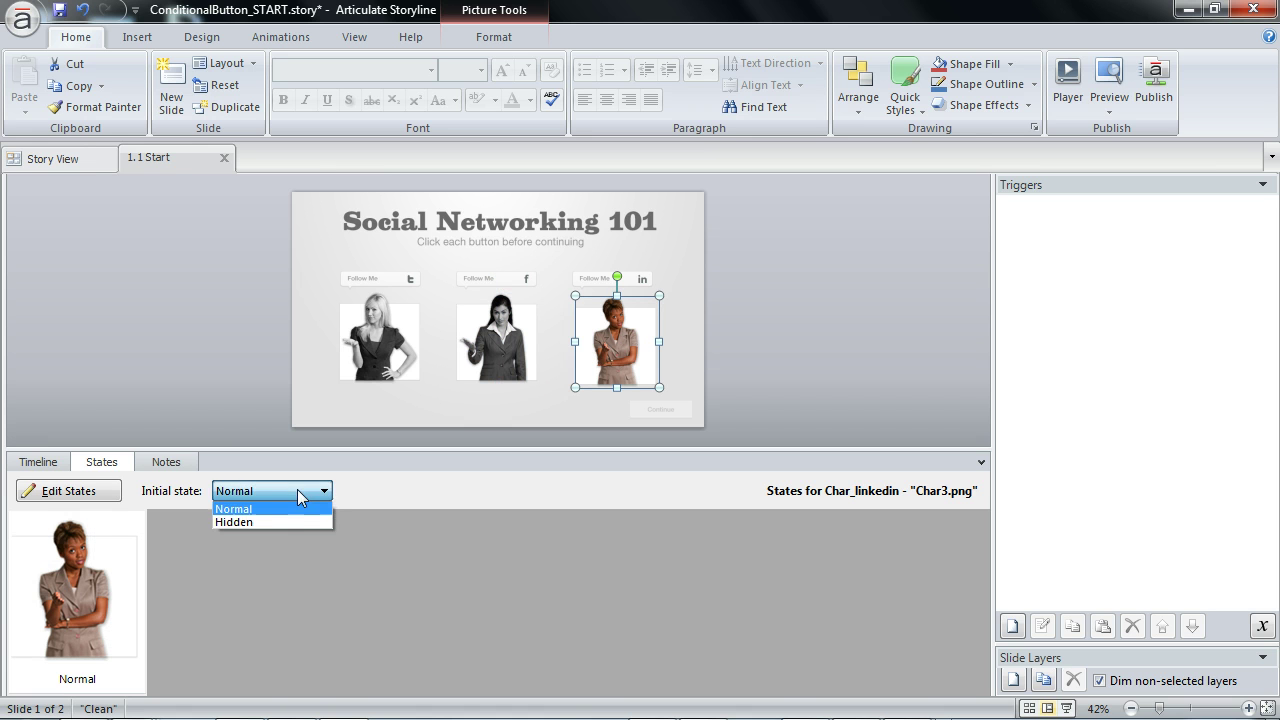
click(290, 519)
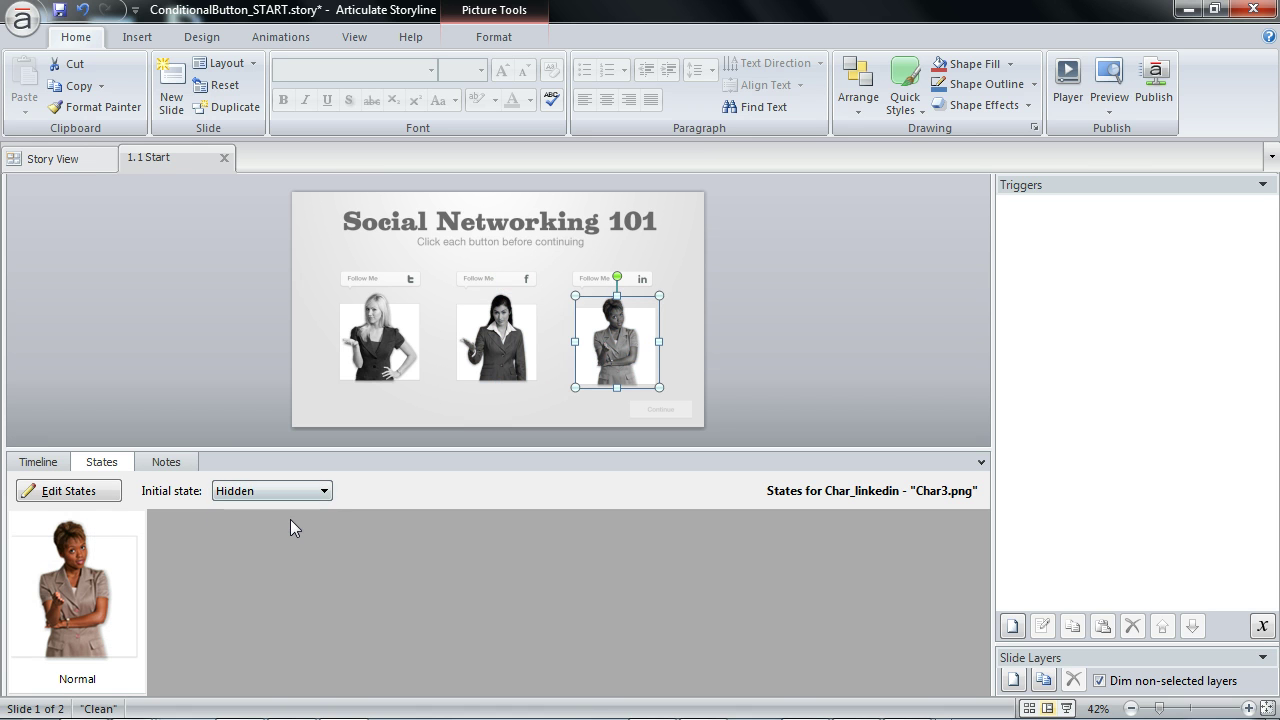
Add a trigger to the Twitter Follow Me button that changes the state of Char_twitter to Normal when the user clicks
click(32, 464)
click(393, 290)
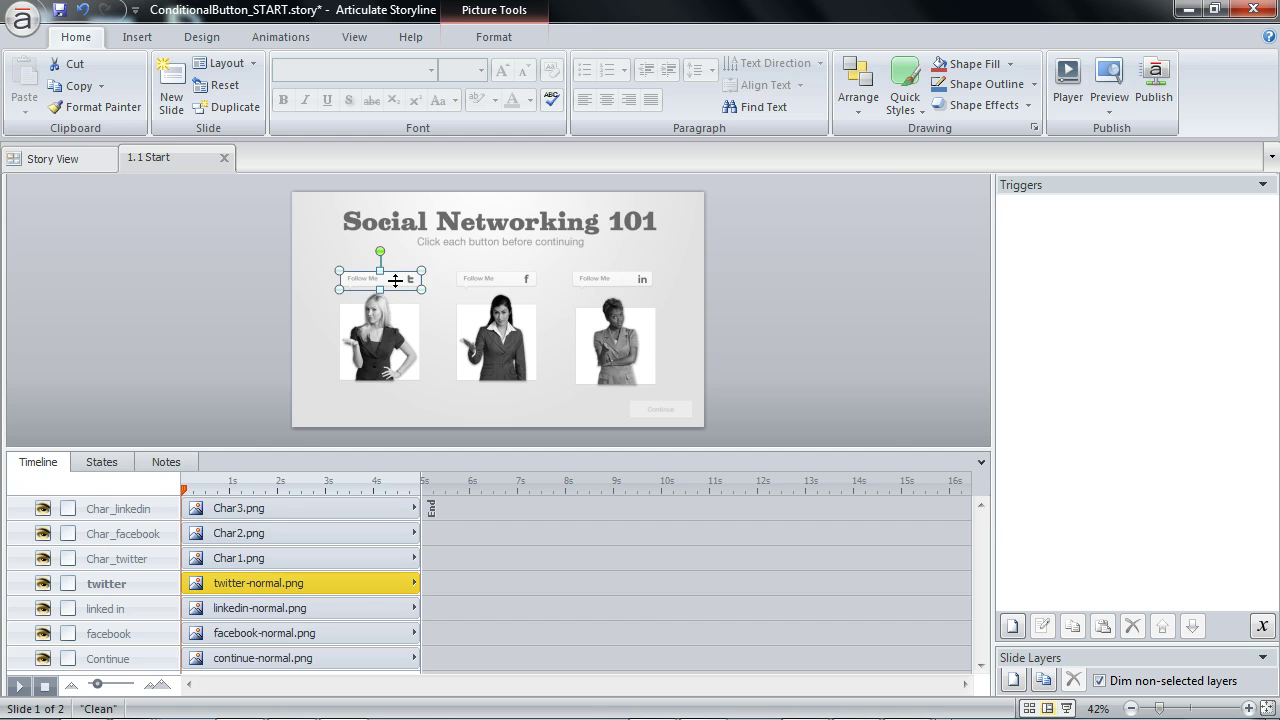
drag(889, 448, 903, 601)
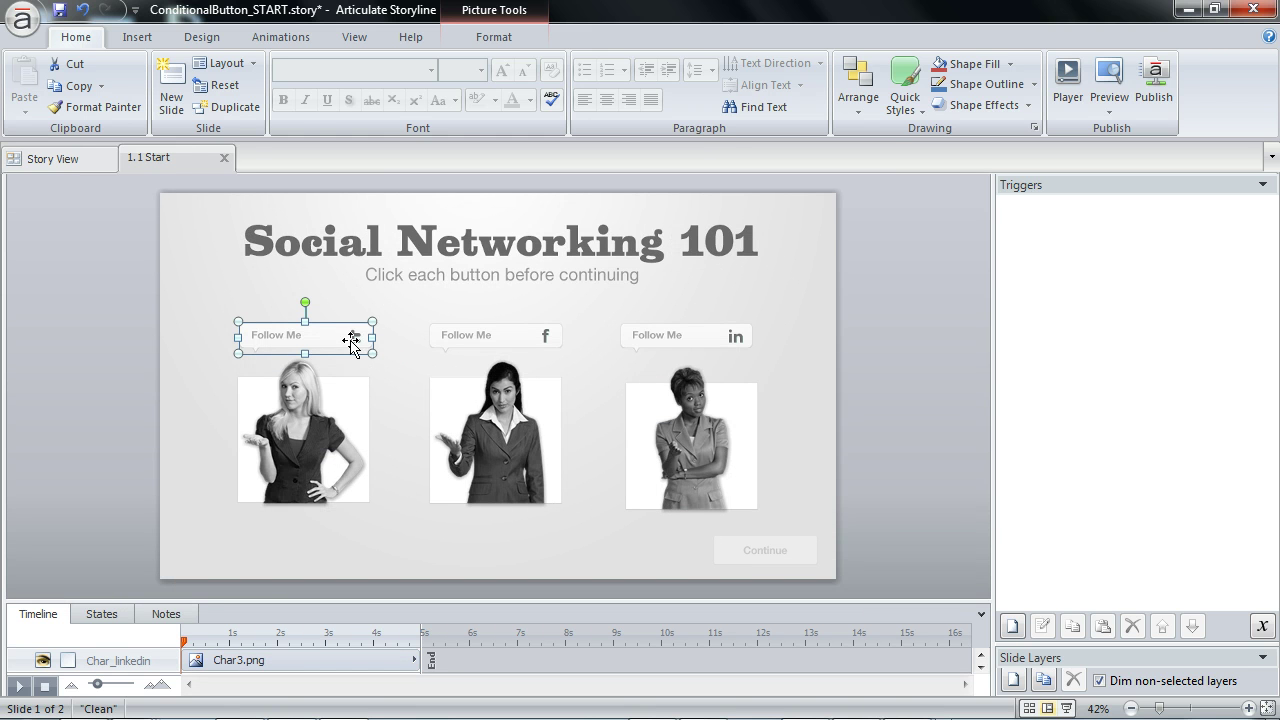
click(1024, 630)
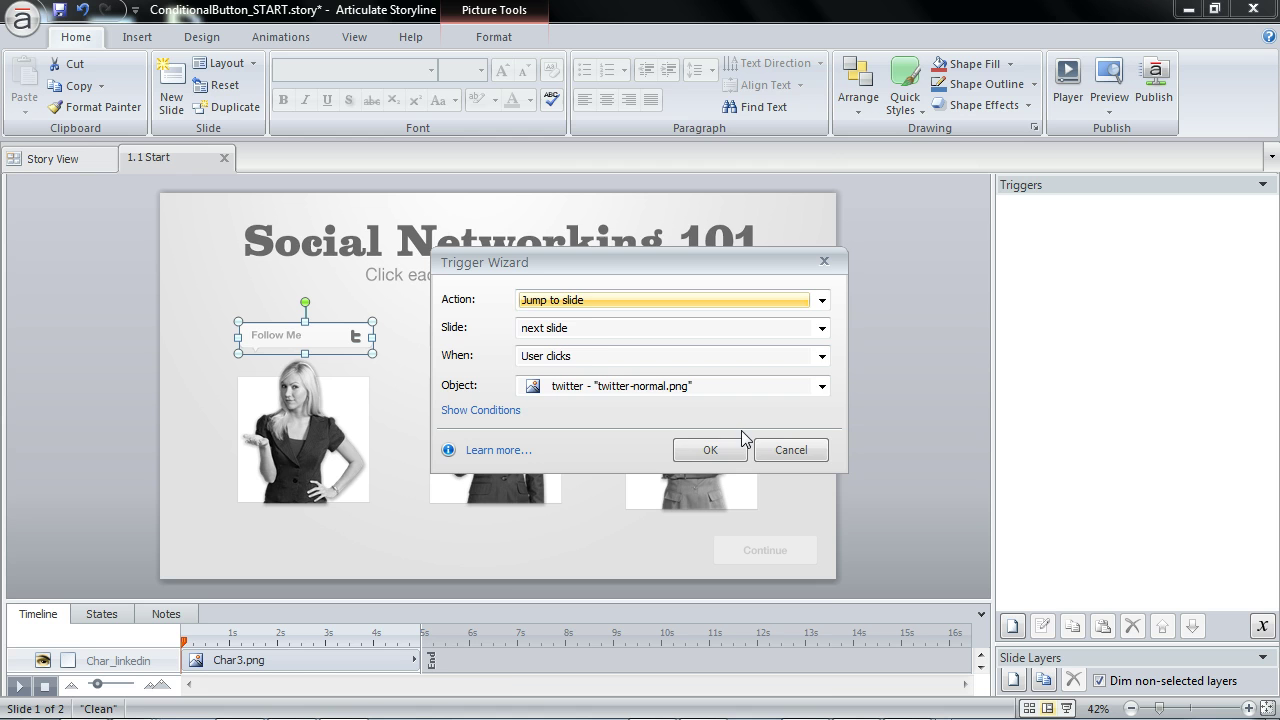
click(586, 305)
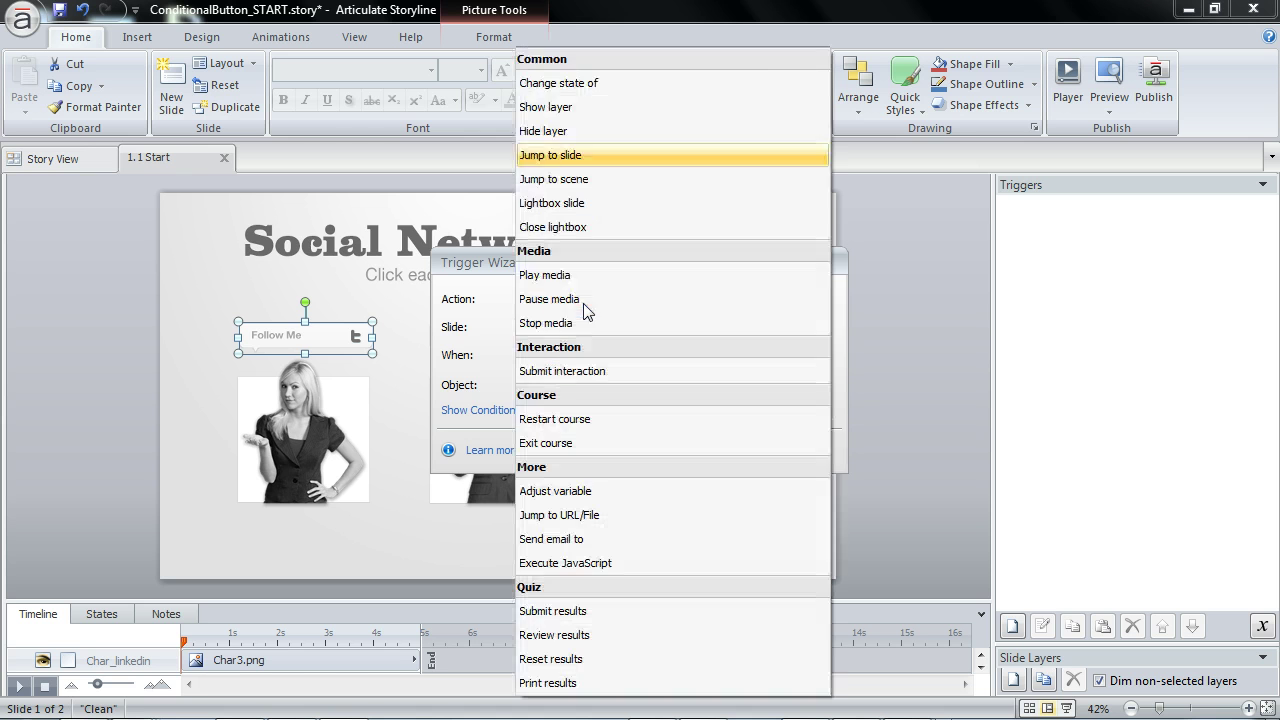
click(600, 80)
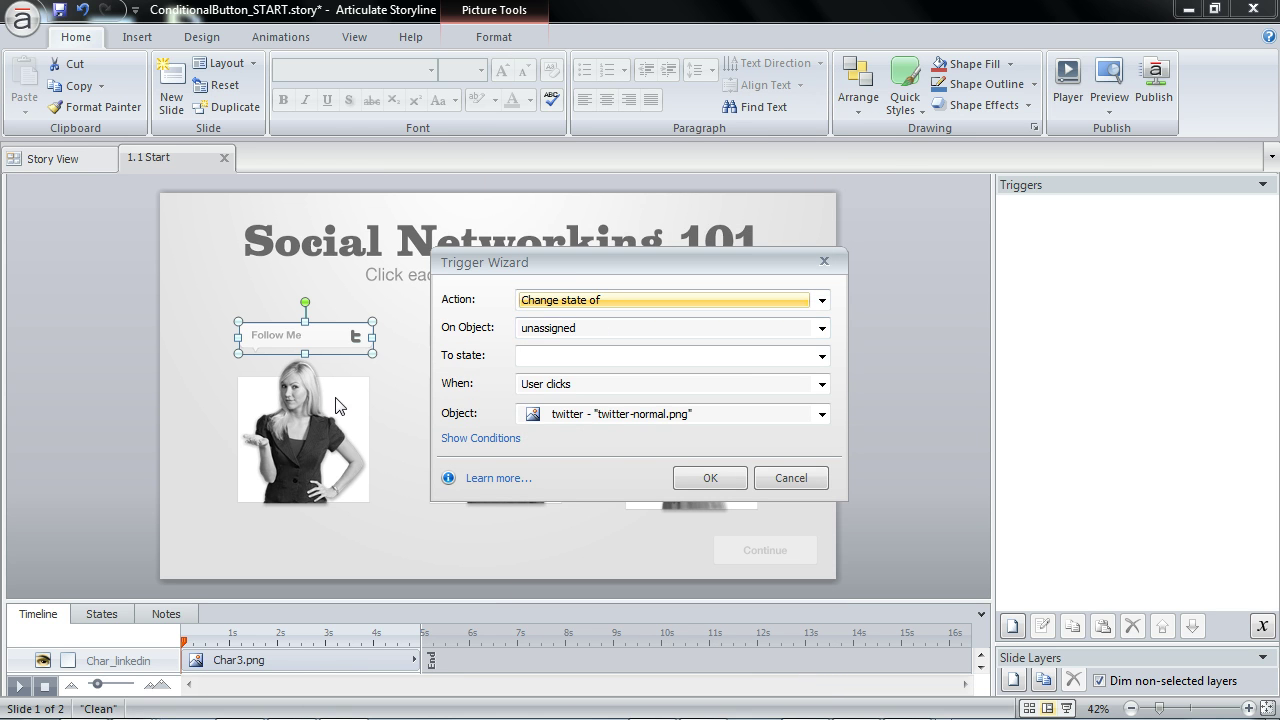
click(555, 328)
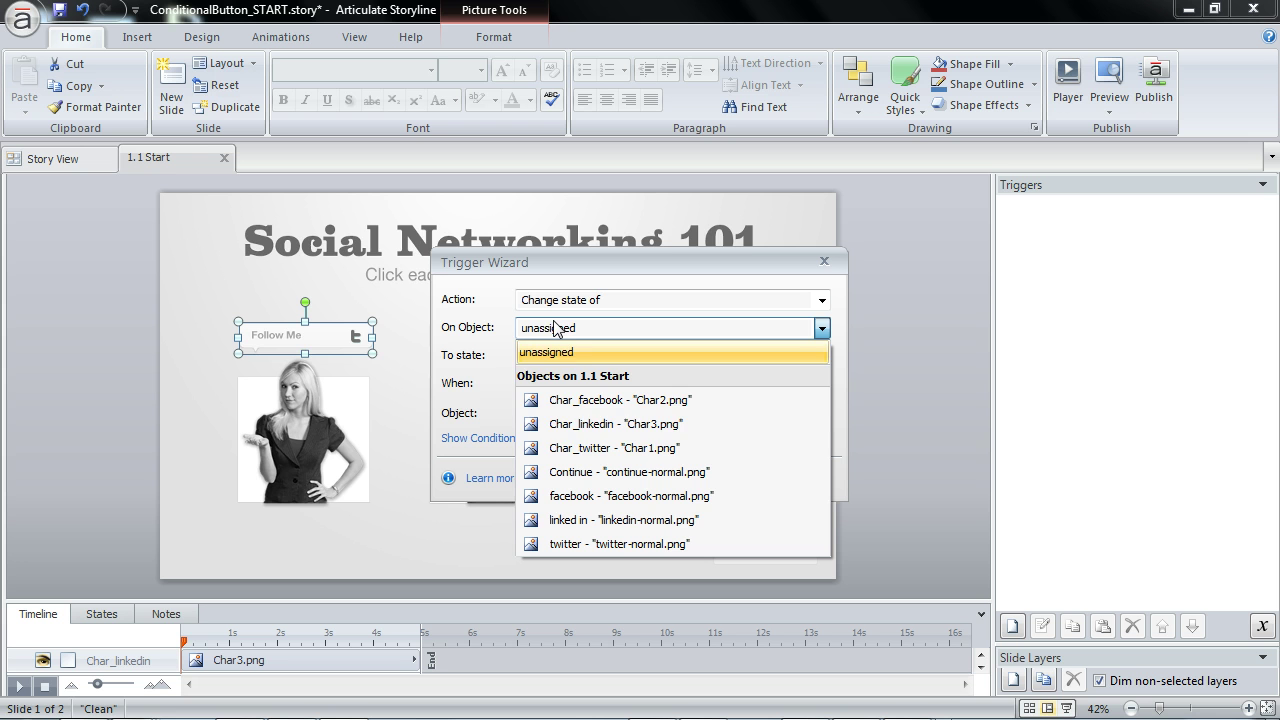
click(678, 448)
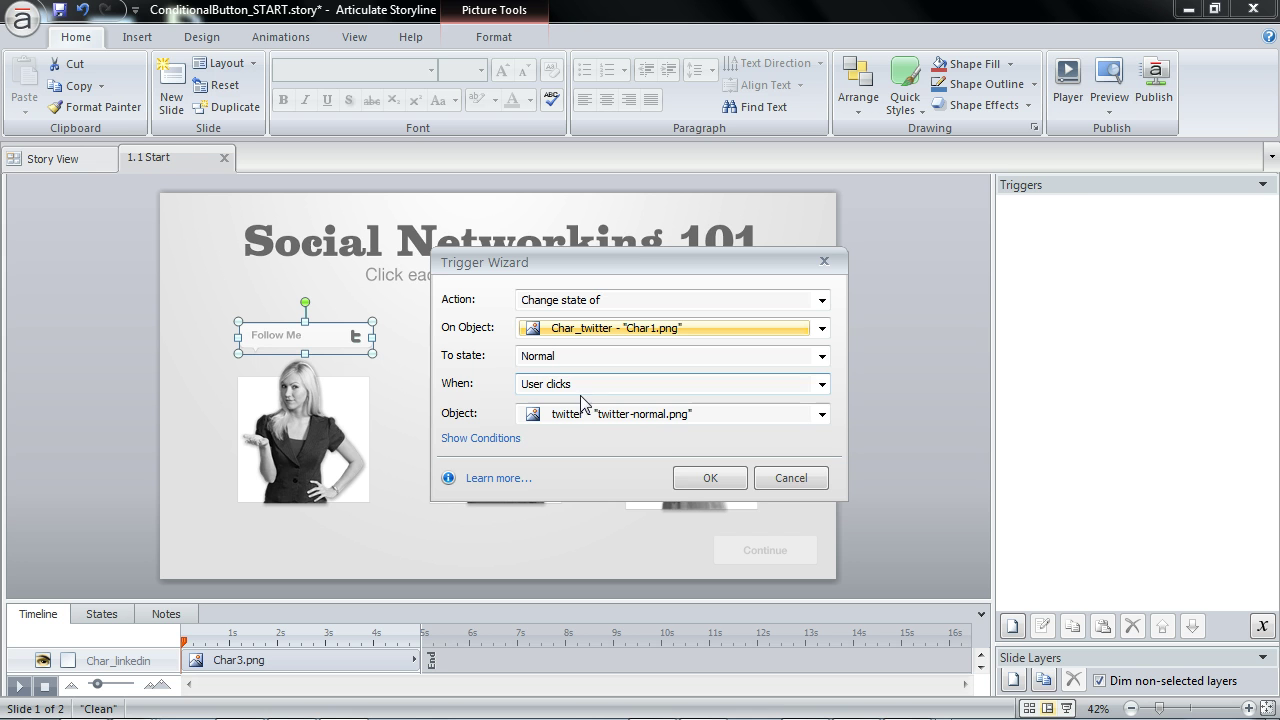
click(686, 478)
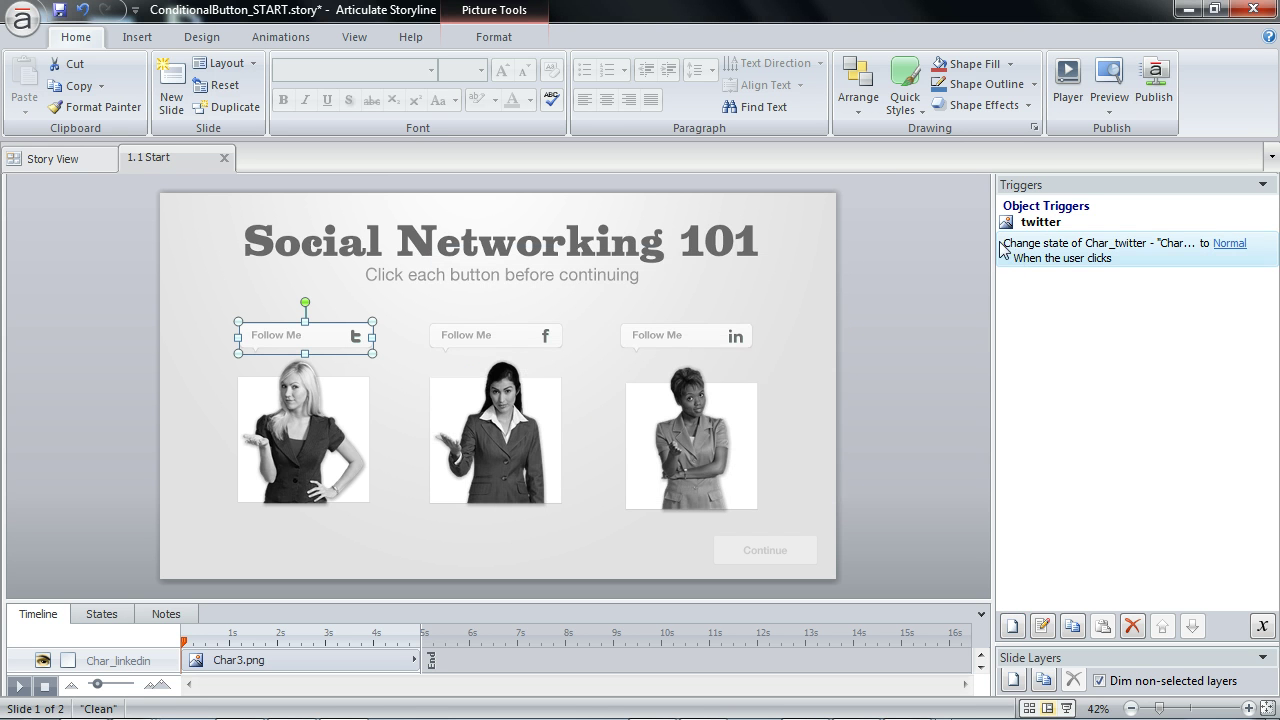
Copy the Twitter button's trigger onto the Facebook Follow Me button and retarget it to change the state of Char_facebook
key(ctrl+c)
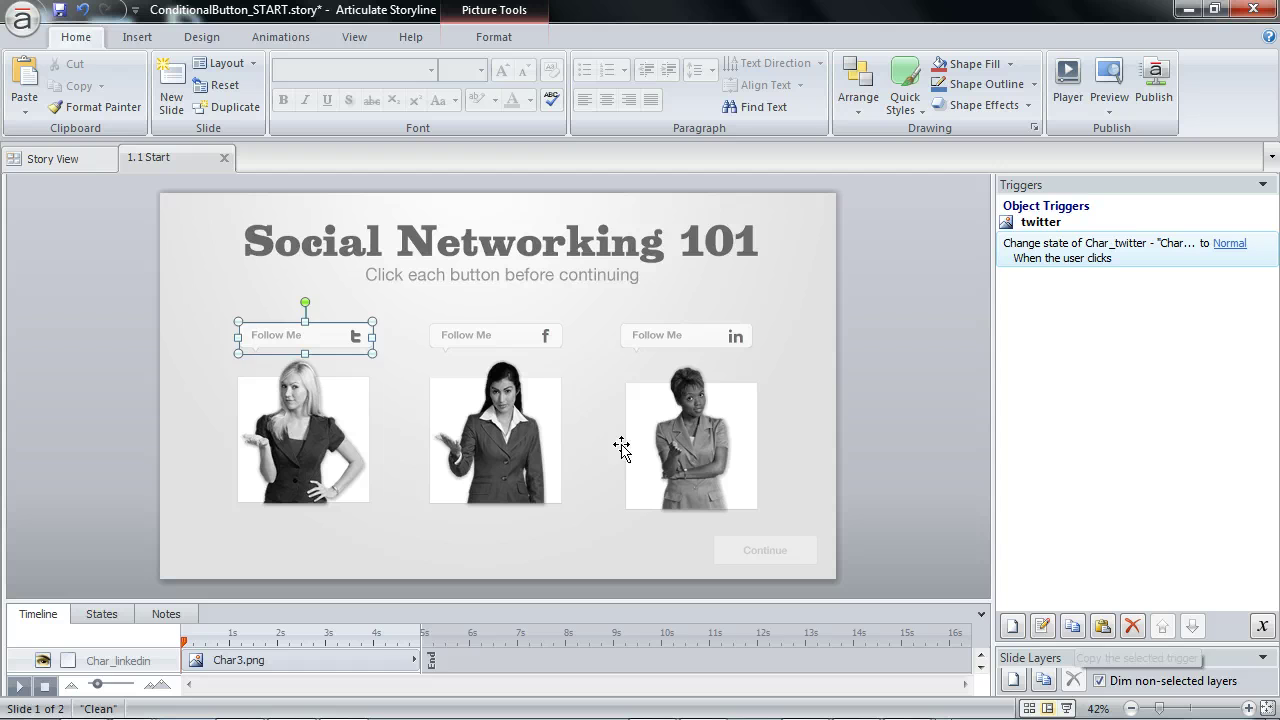
click(505, 337)
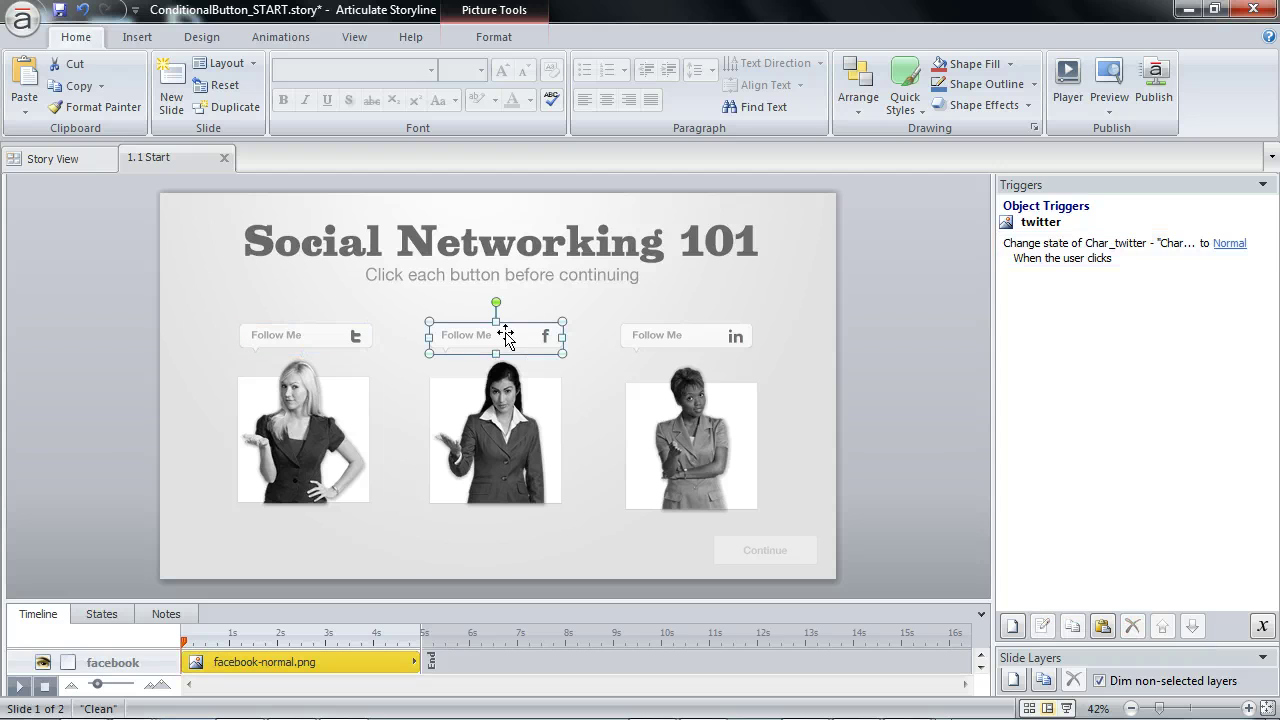
click(1103, 627)
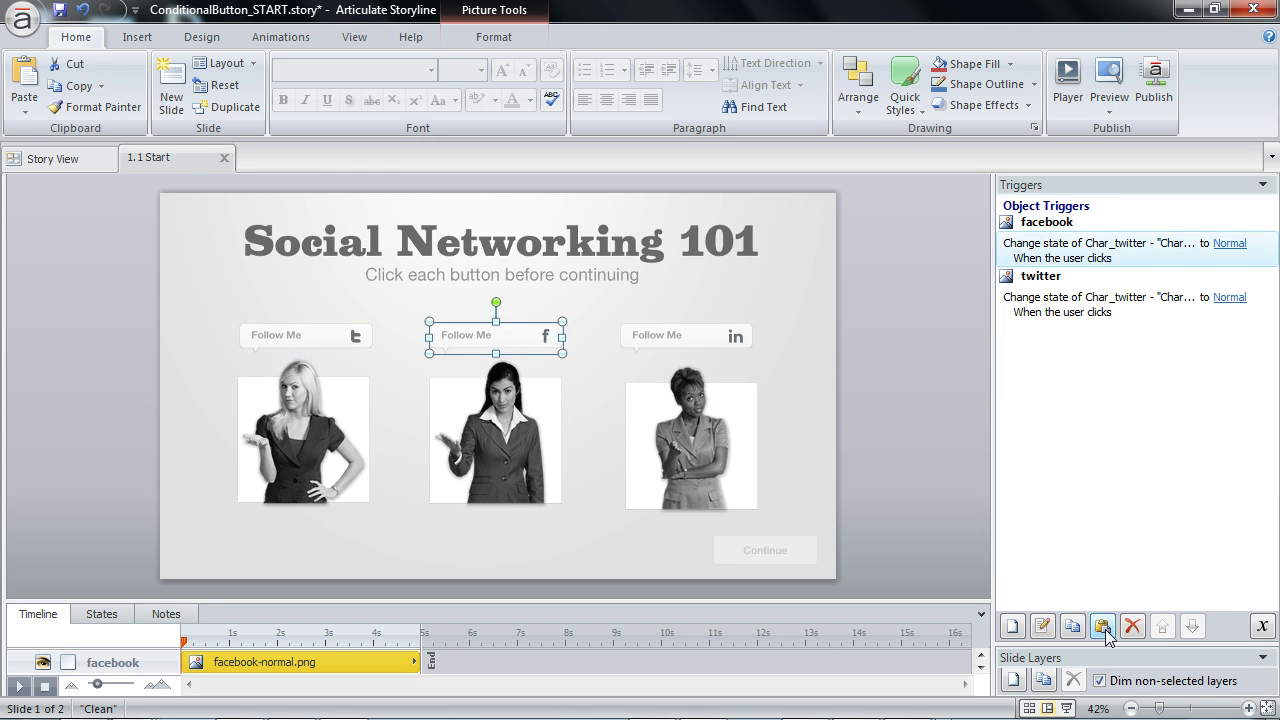
double_click(1072, 262)
click(672, 323)
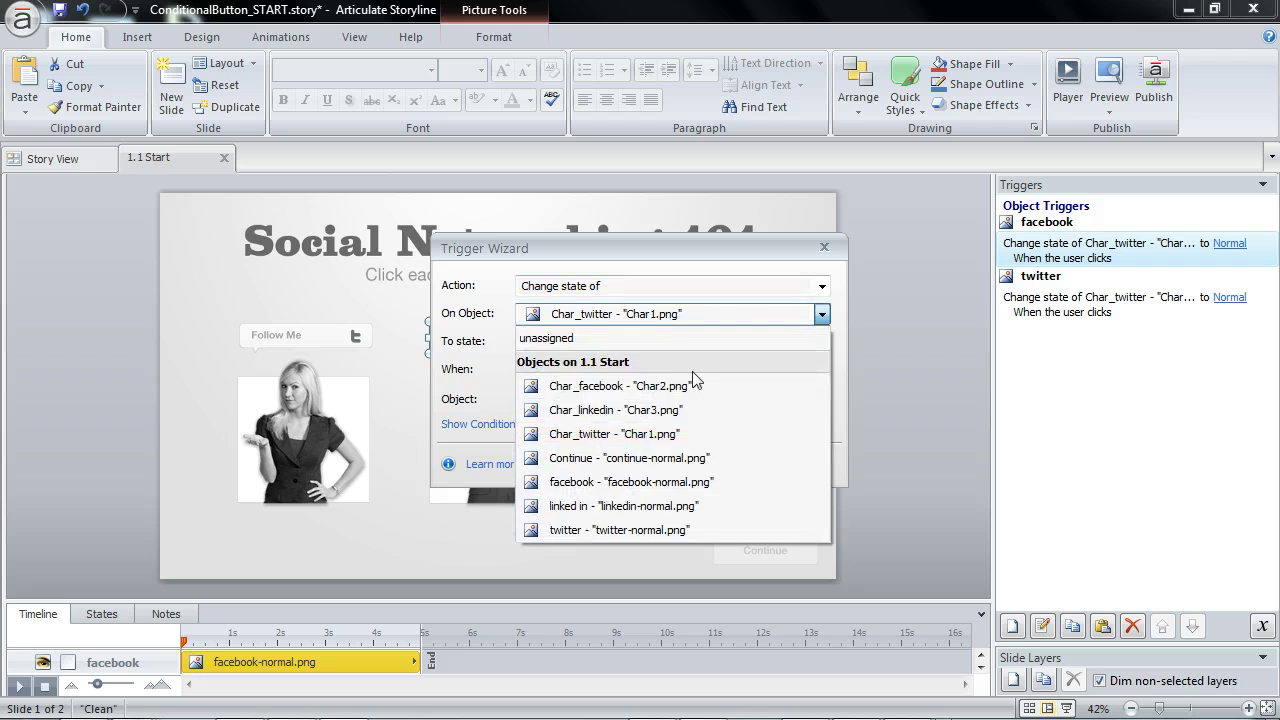
click(699, 387)
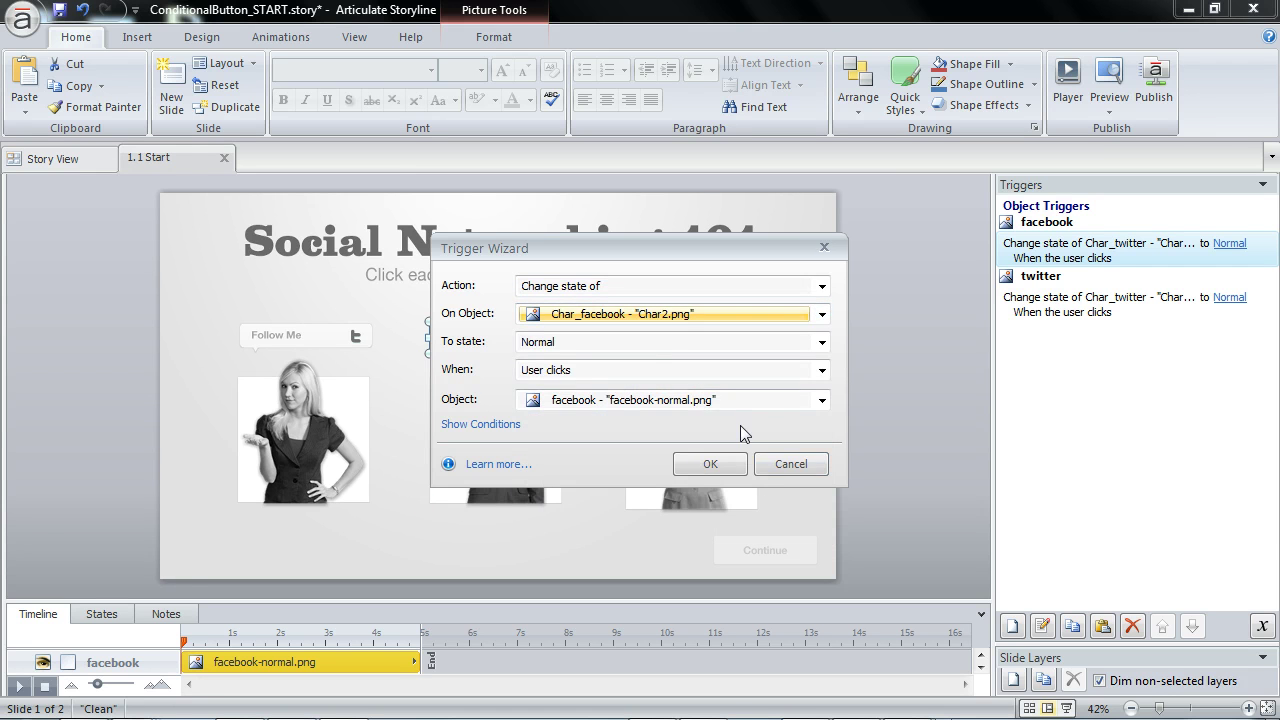
click(714, 466)
Paste the copied trigger onto the LinkedIn Follow Me button and retarget it to change the state of Char_linkedin
click(731, 343)
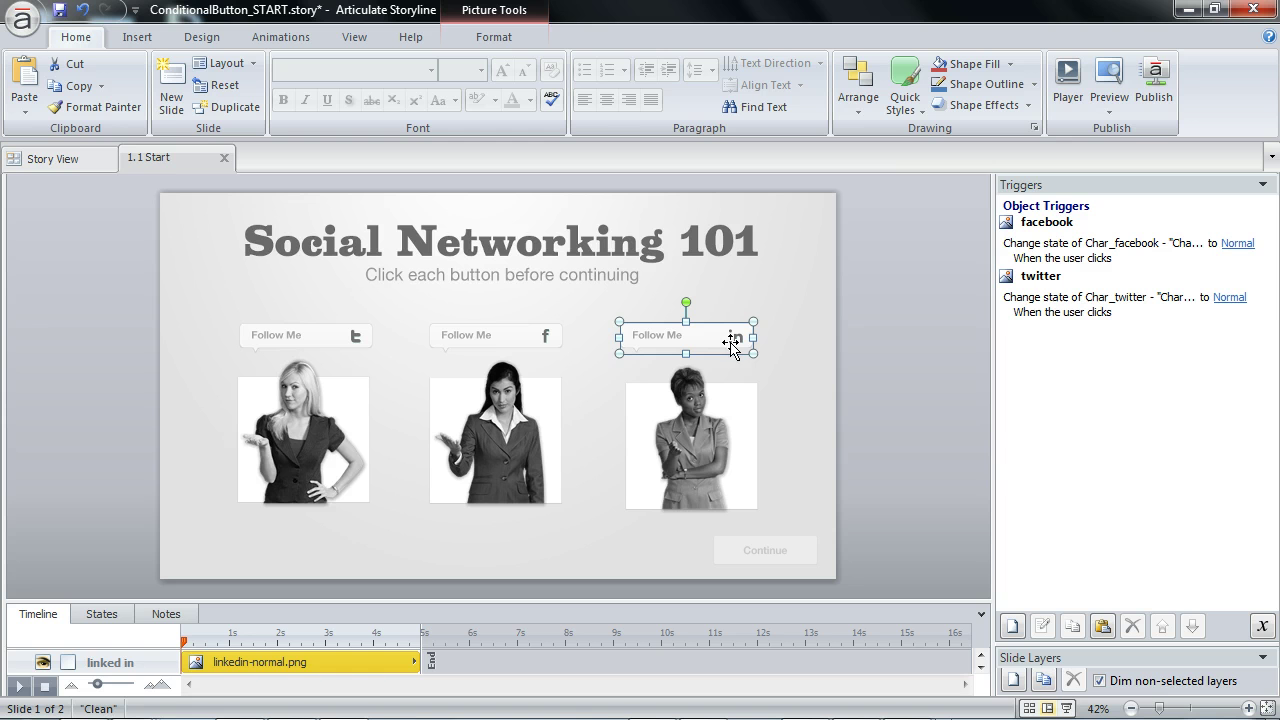
click(1102, 626)
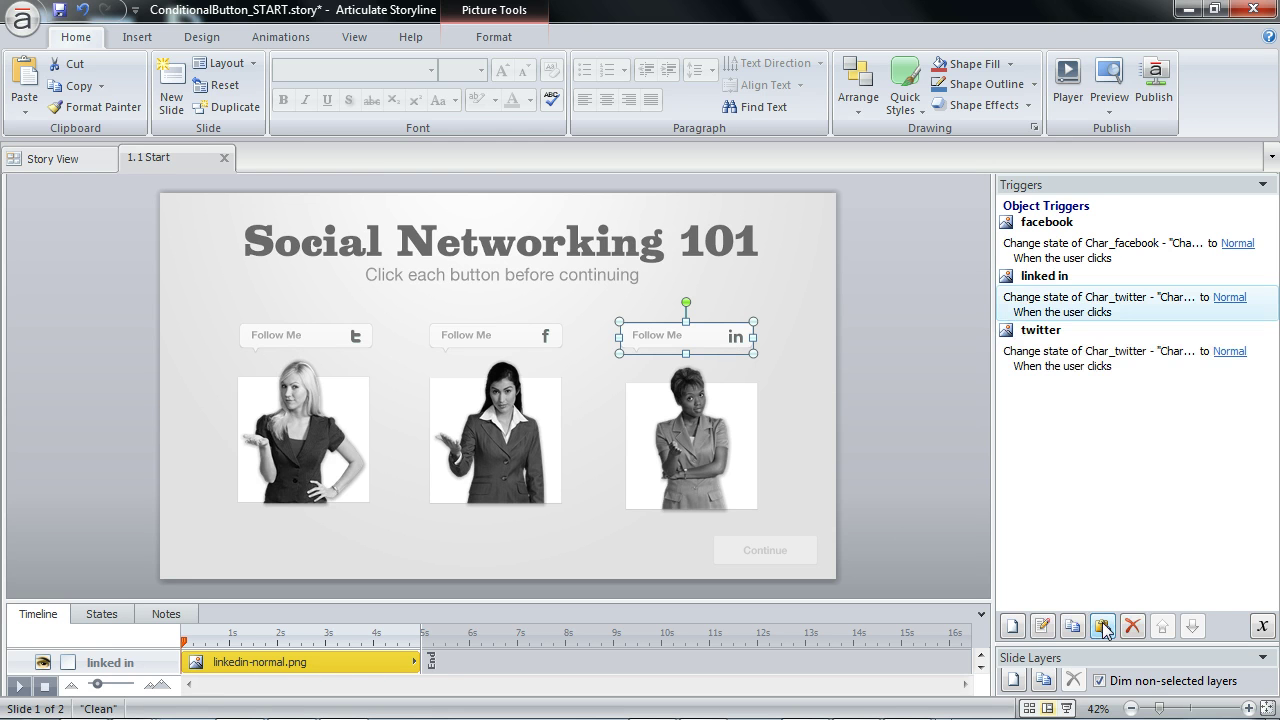
double_click(1098, 302)
click(718, 318)
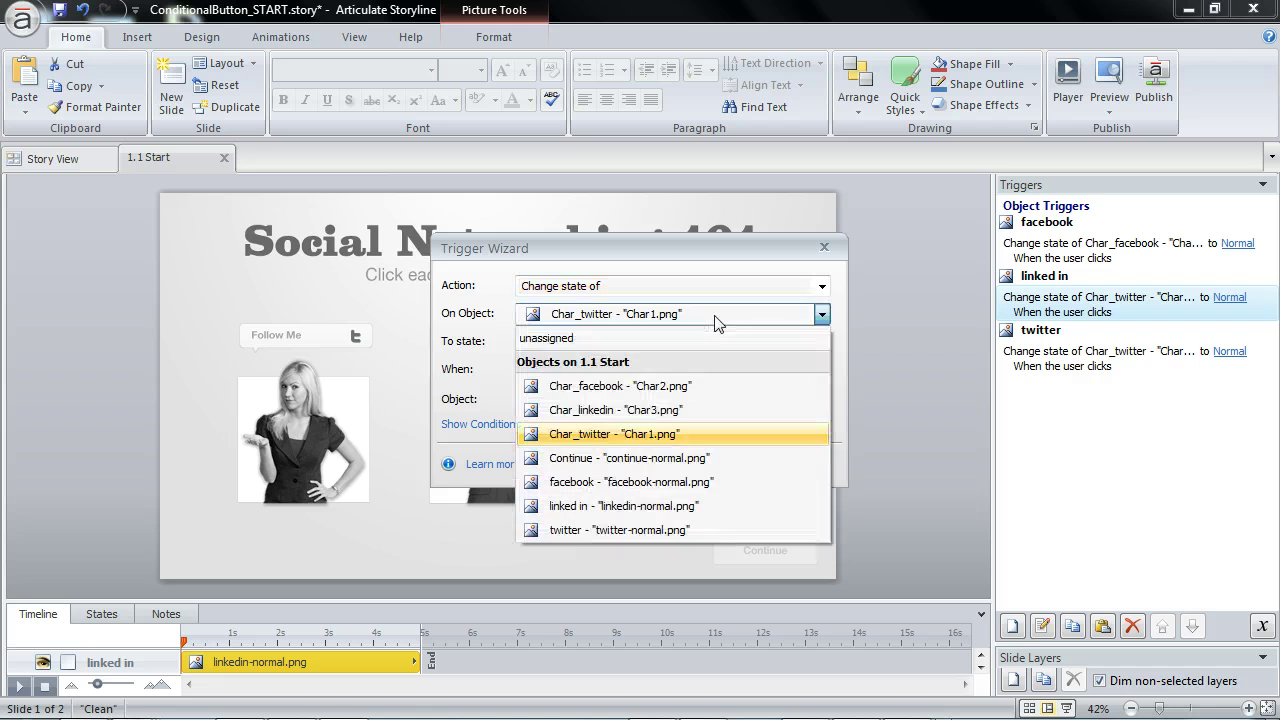
click(700, 408)
click(709, 466)
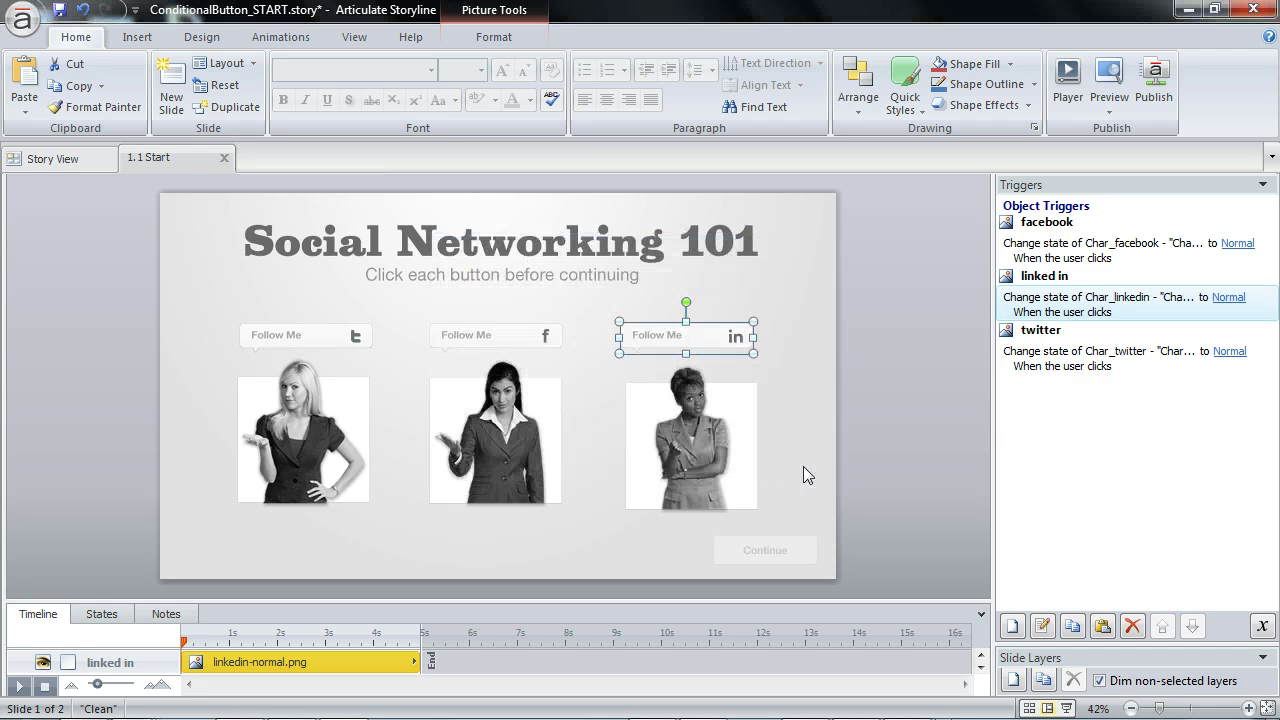
Preview the slide, test the LinkedIn, Facebook and Twitter buttons, and return to editing
click(1100, 75)
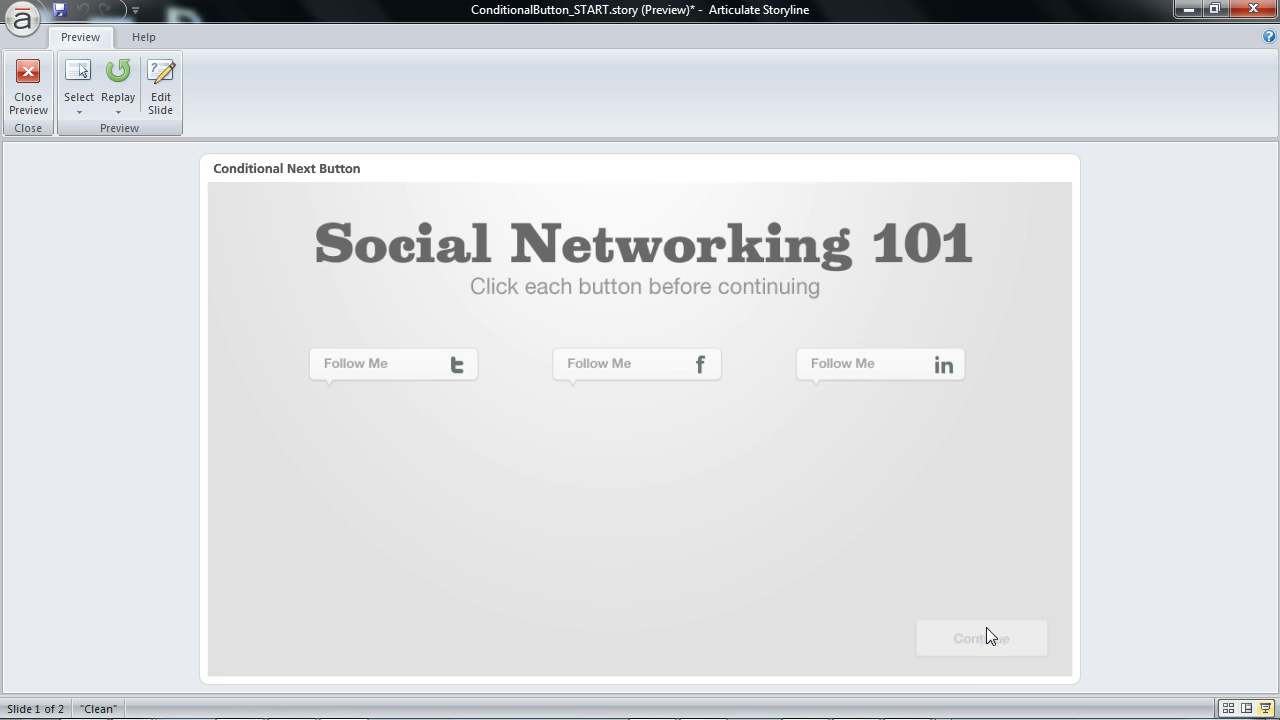
click(943, 358)
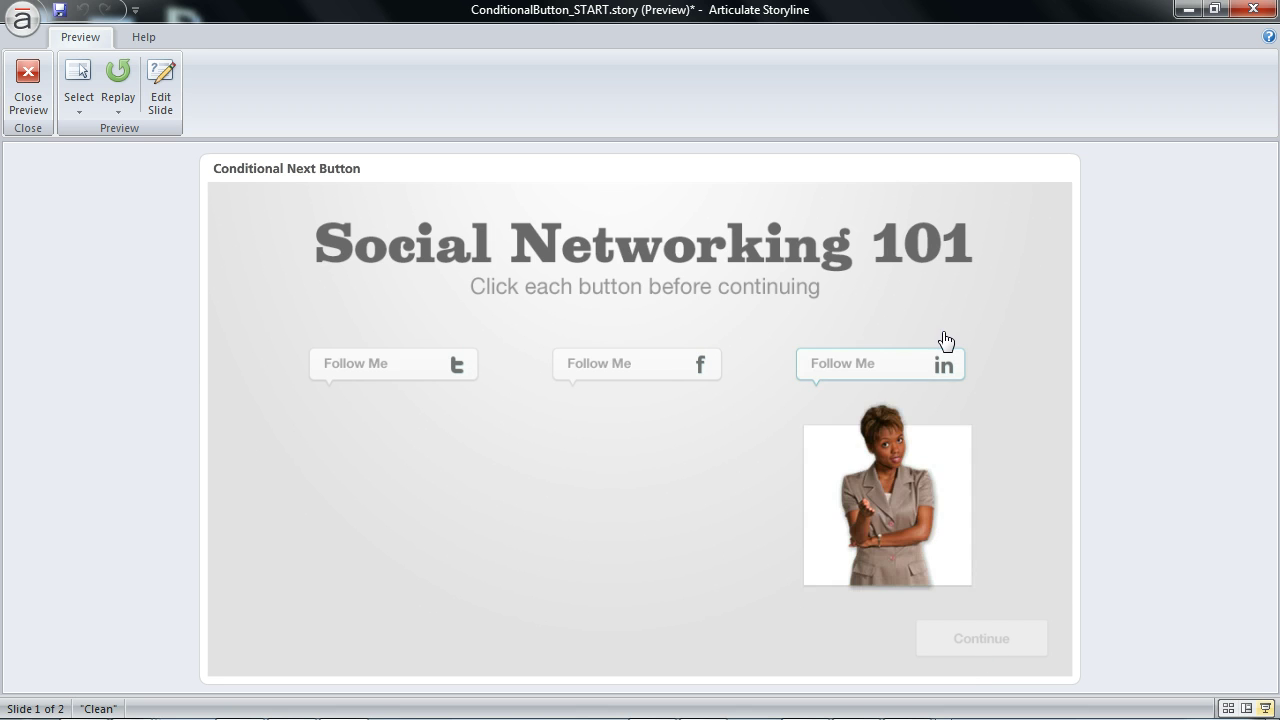
click(700, 366)
click(474, 374)
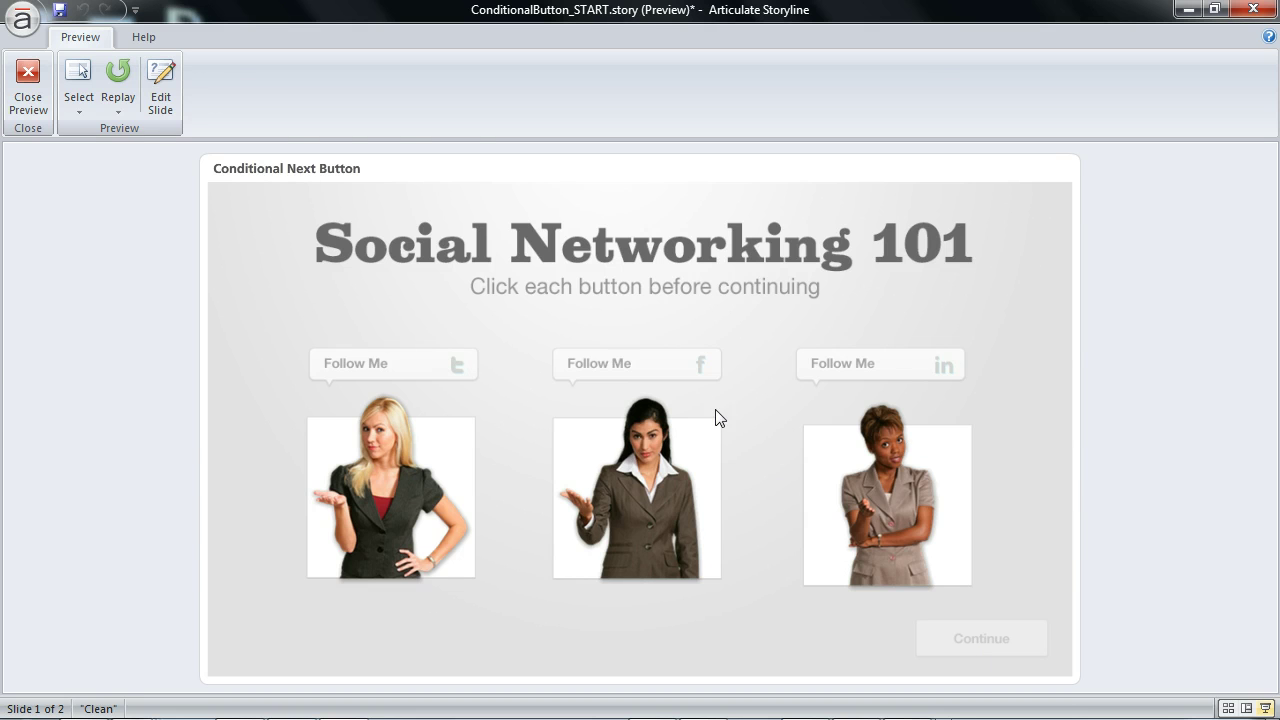
click(28, 97)
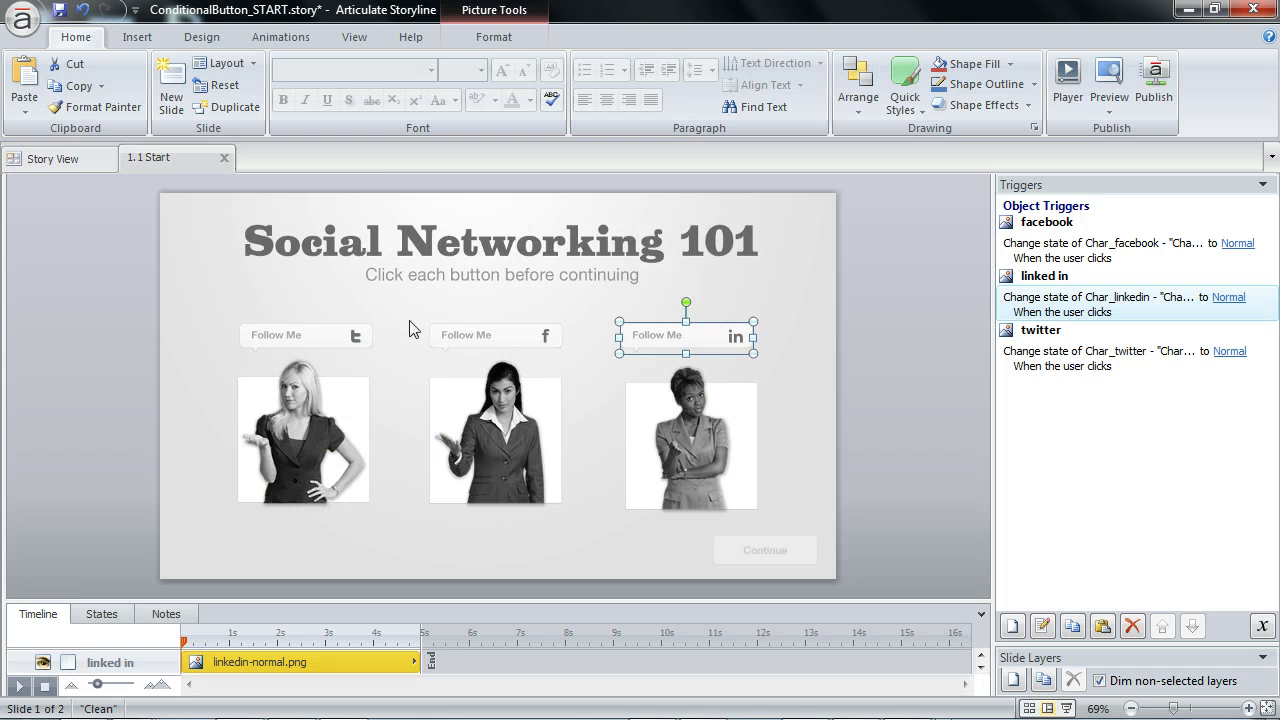
Examine the Twitter Follow Me button's states in an enlarged view
click(350, 337)
click(101, 613)
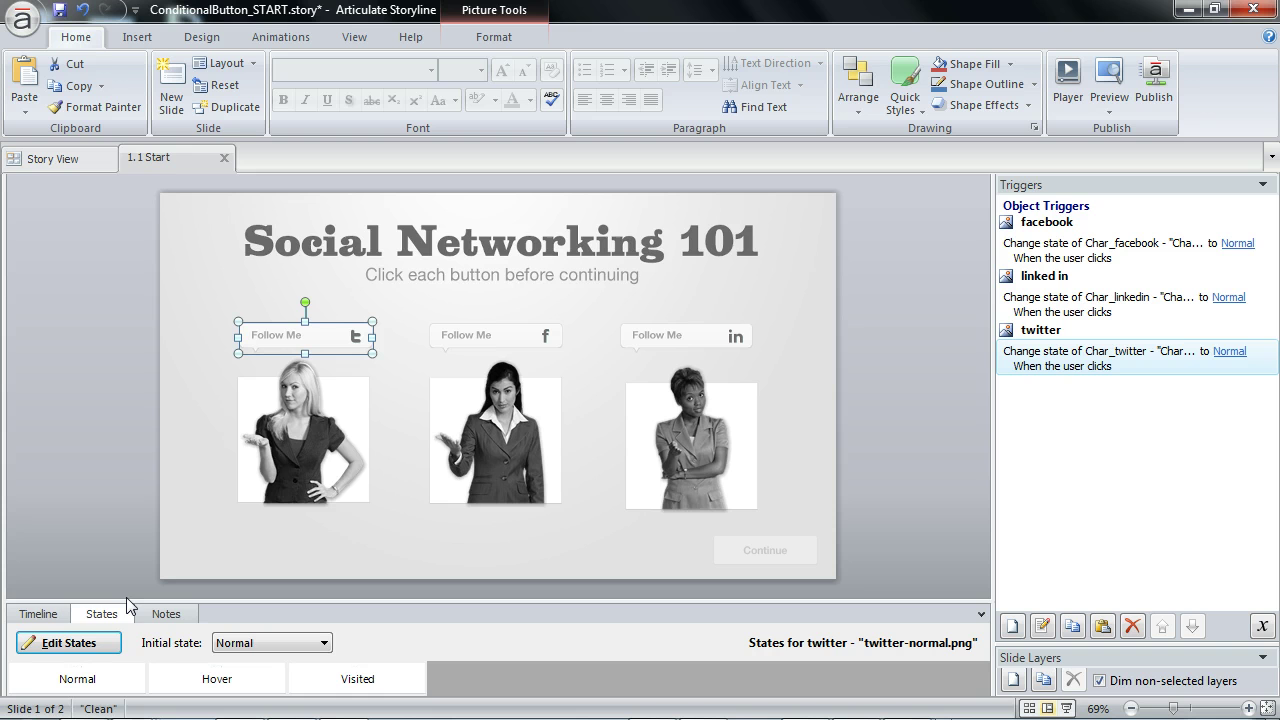
drag(128, 601, 164, 472)
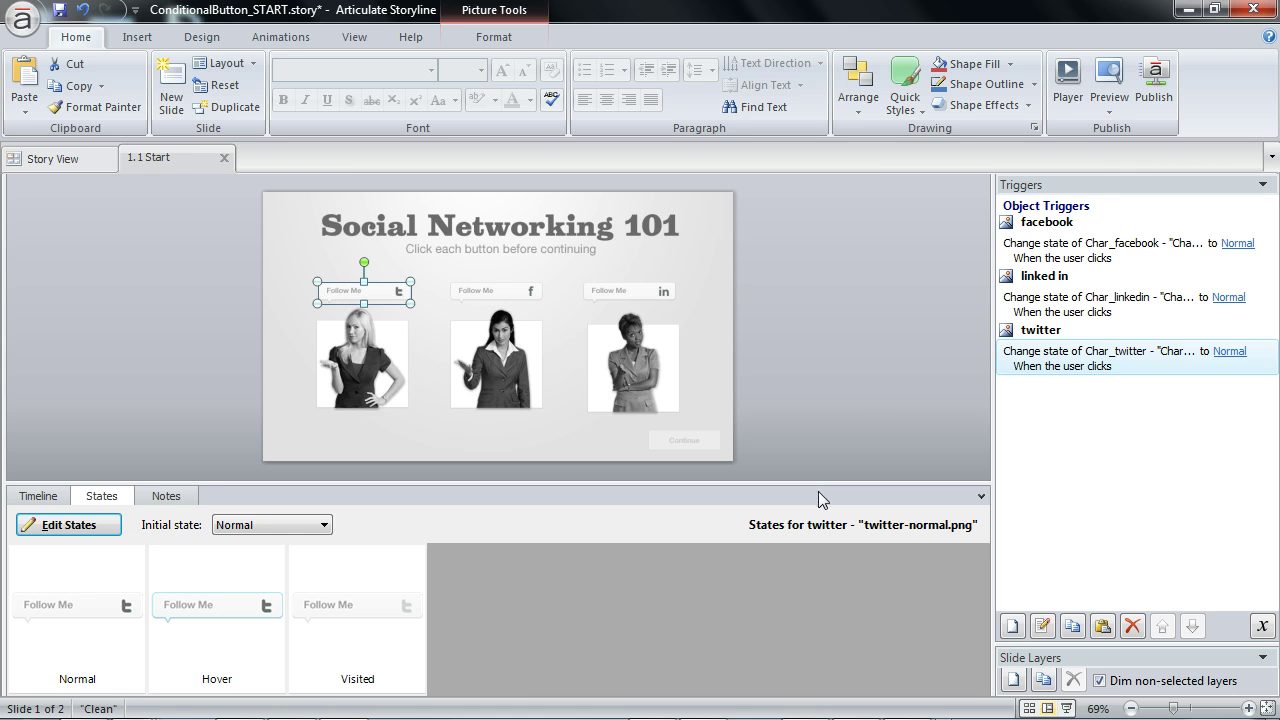
With nothing selected, create a trigger that changes the state of Continue to Normal, based on the State event
click(862, 412)
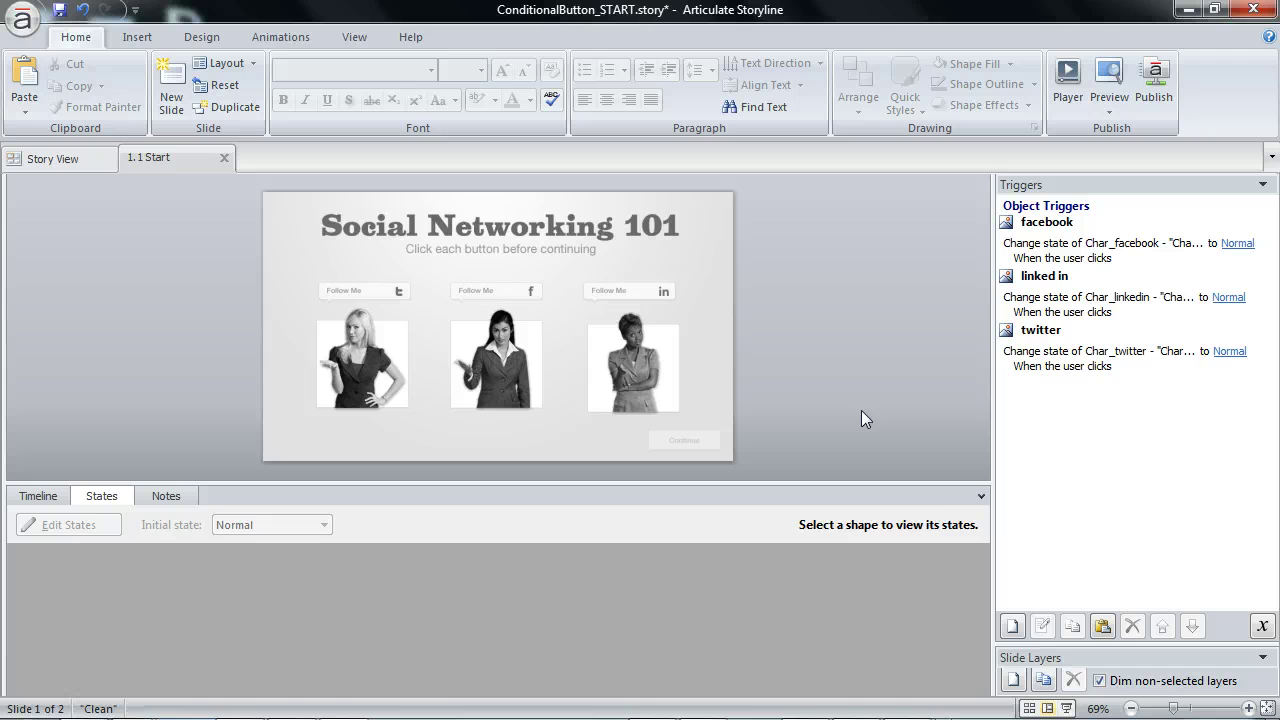
click(1013, 627)
drag(585, 250, 684, 132)
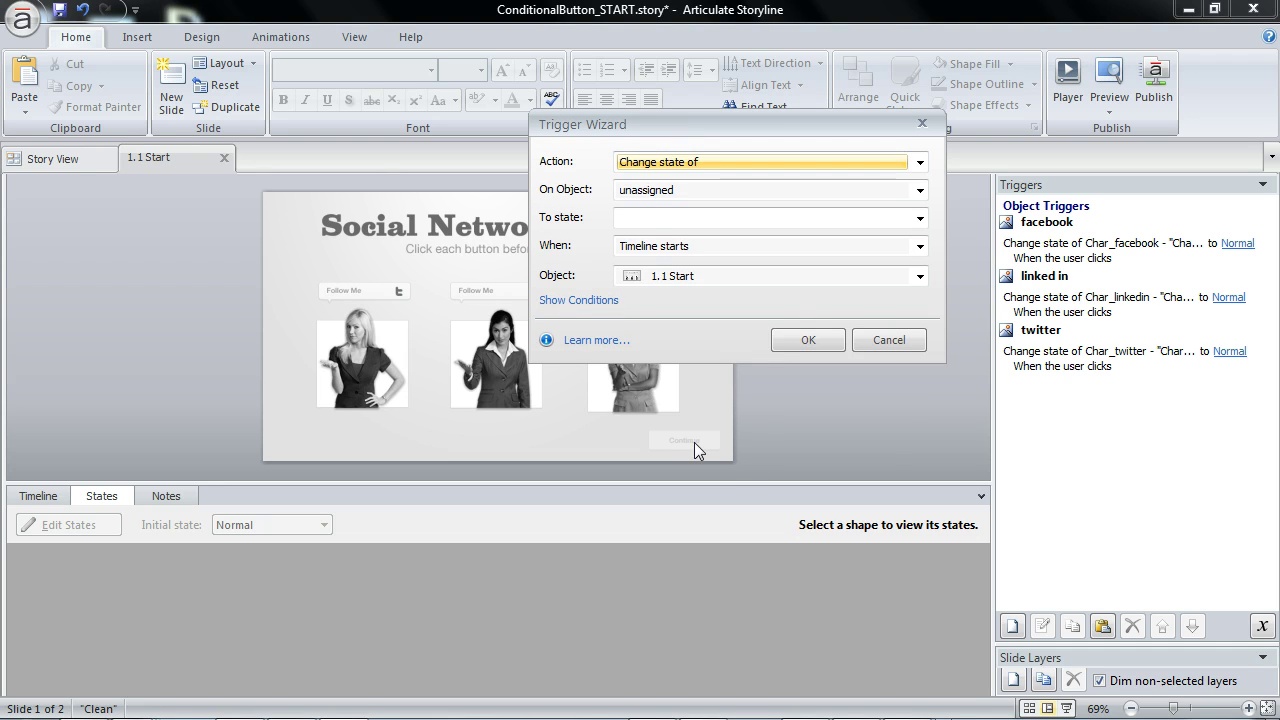
click(655, 187)
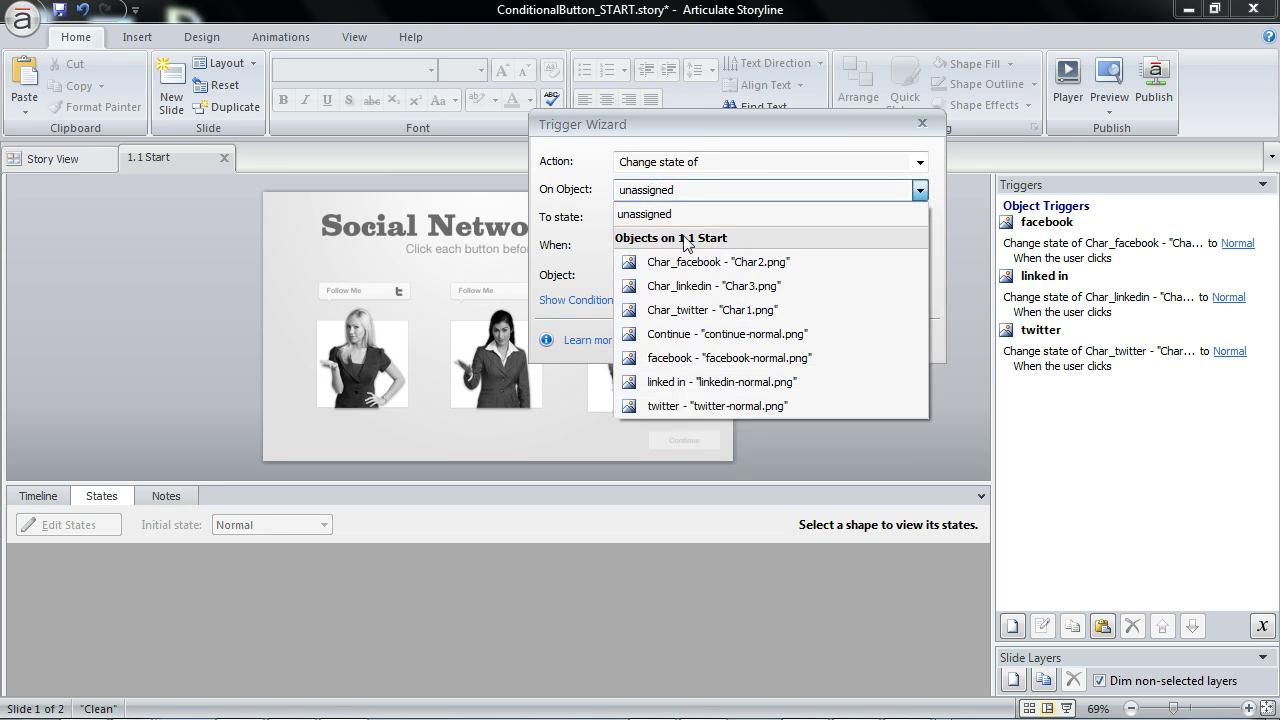
click(703, 336)
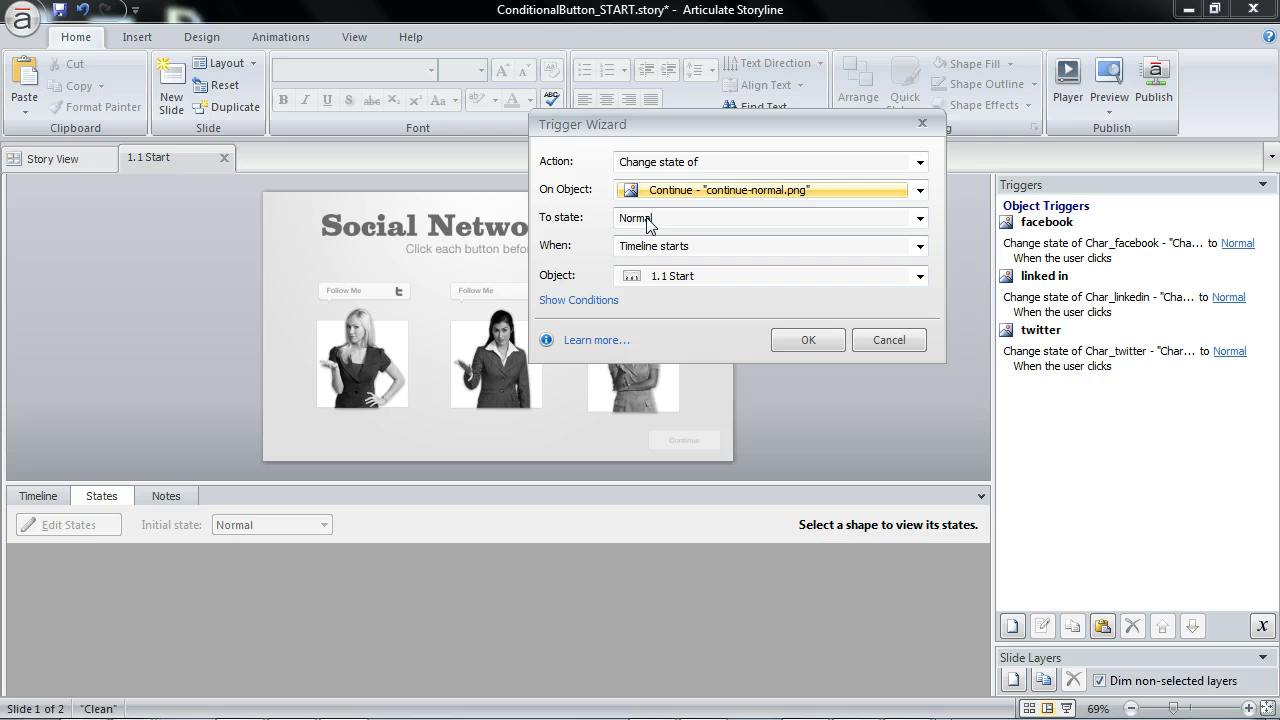
click(628, 252)
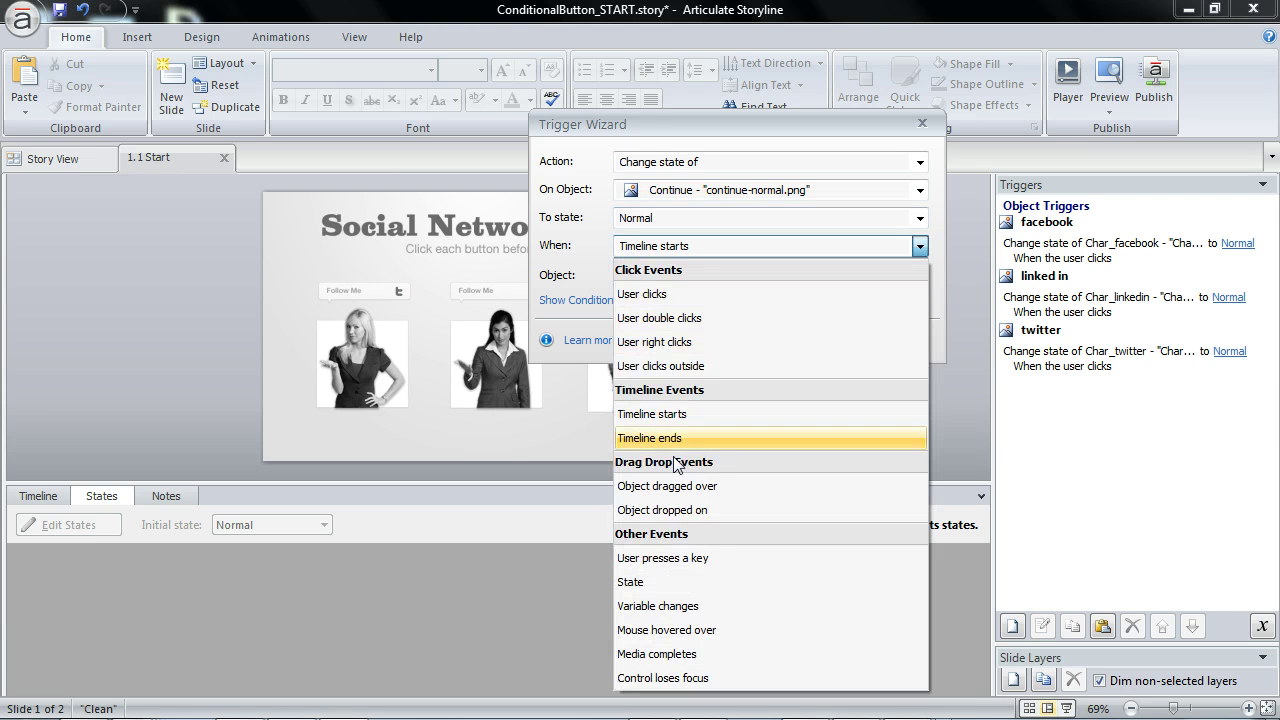
click(680, 505)
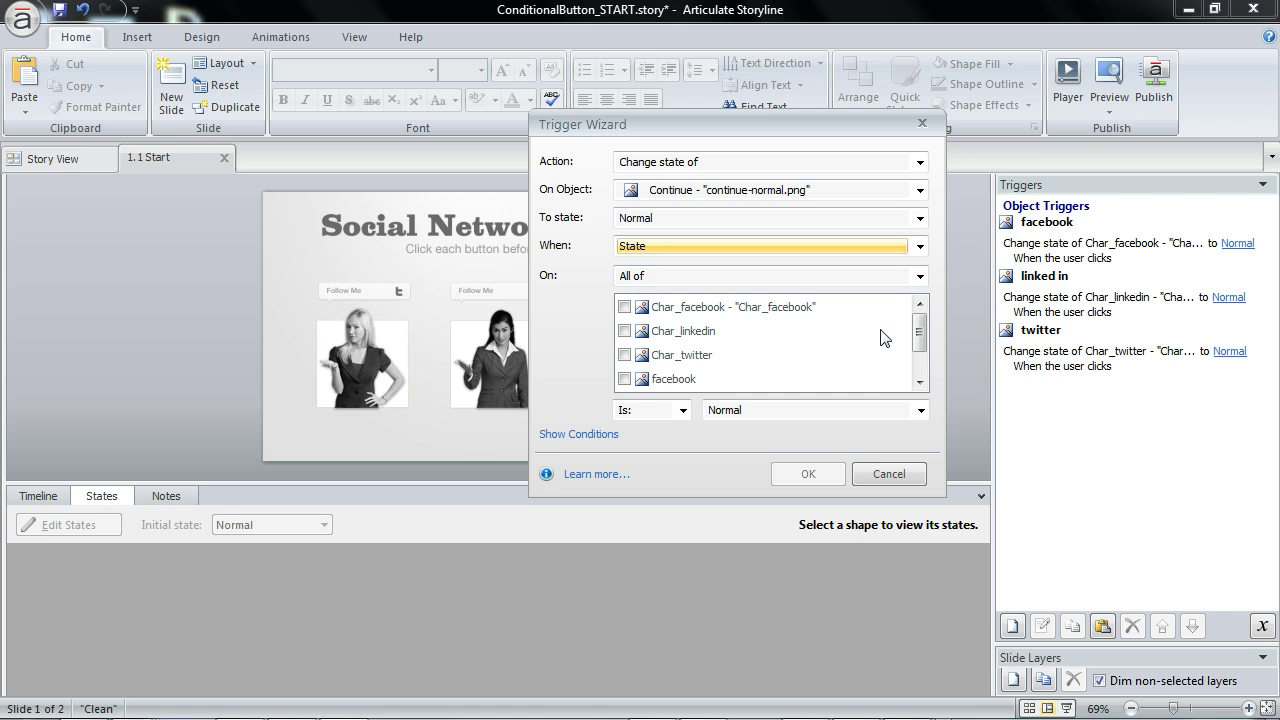
Make the Continue trigger fire when all of facebook, linked in and twitter are Visited, and save the trigger
drag(919, 334, 922, 351)
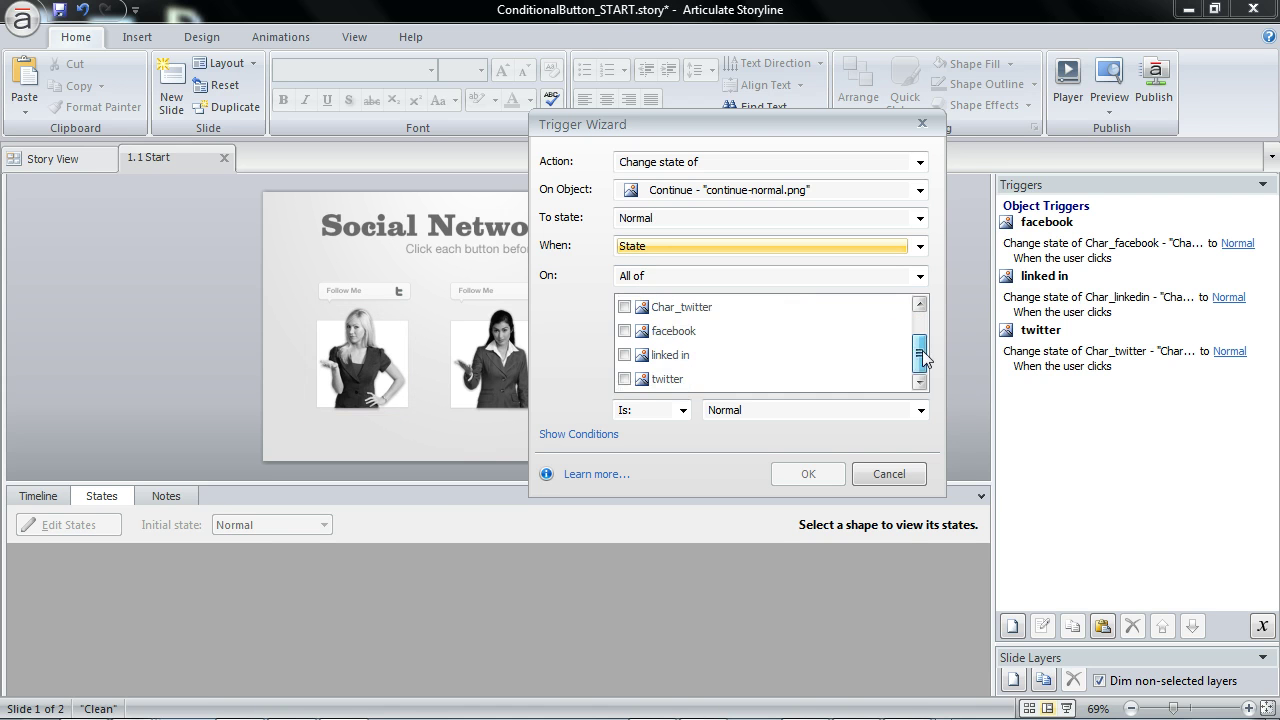
click(625, 331)
drag(681, 128, 914, 76)
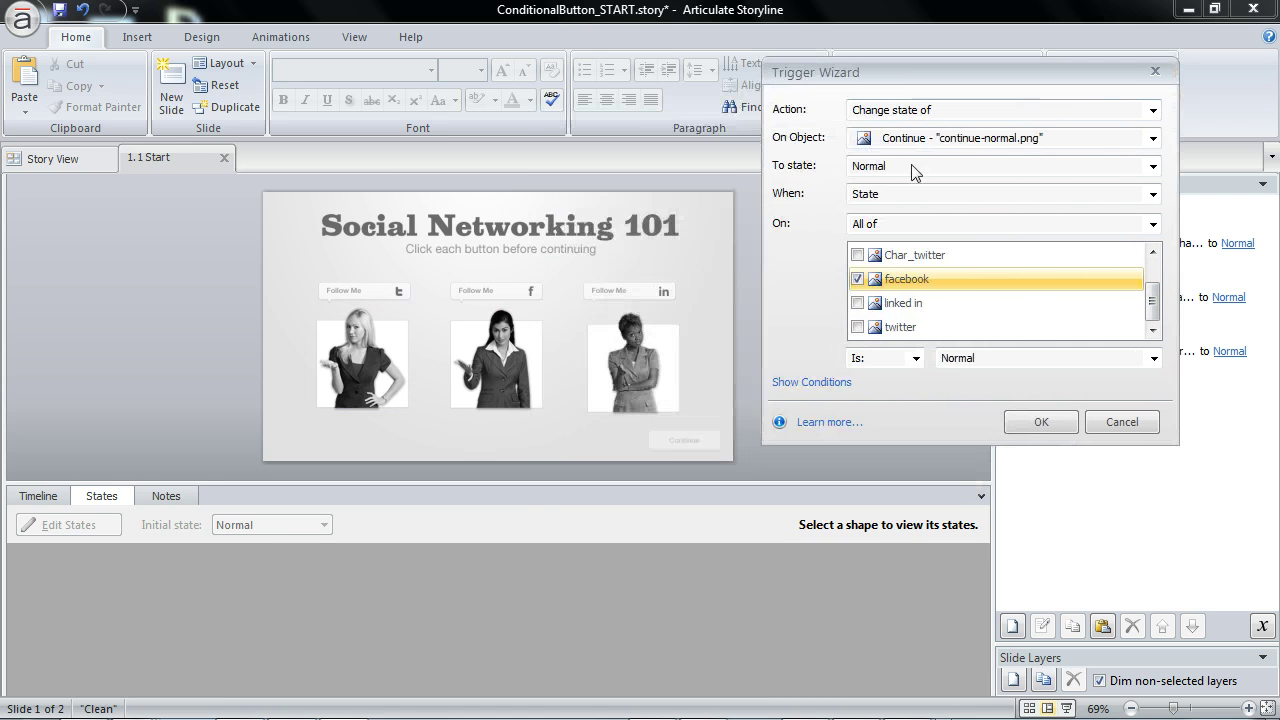
click(857, 303)
click(857, 327)
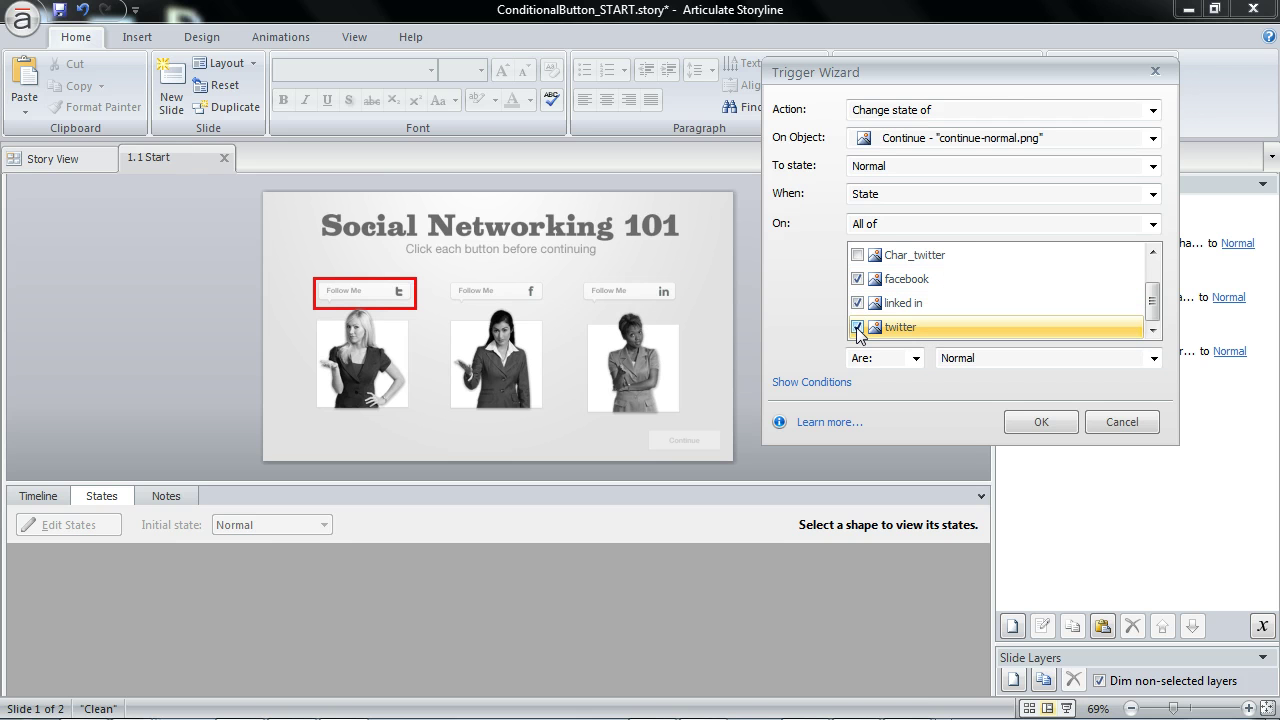
click(966, 360)
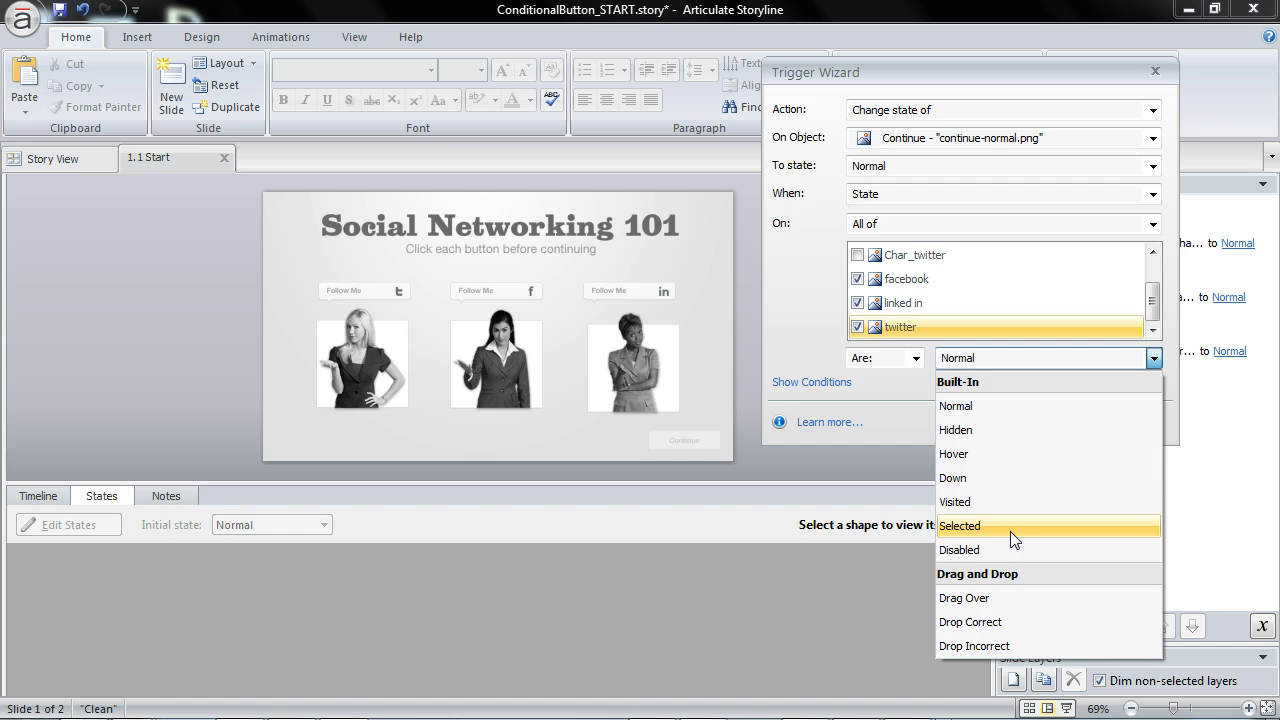
click(1008, 502)
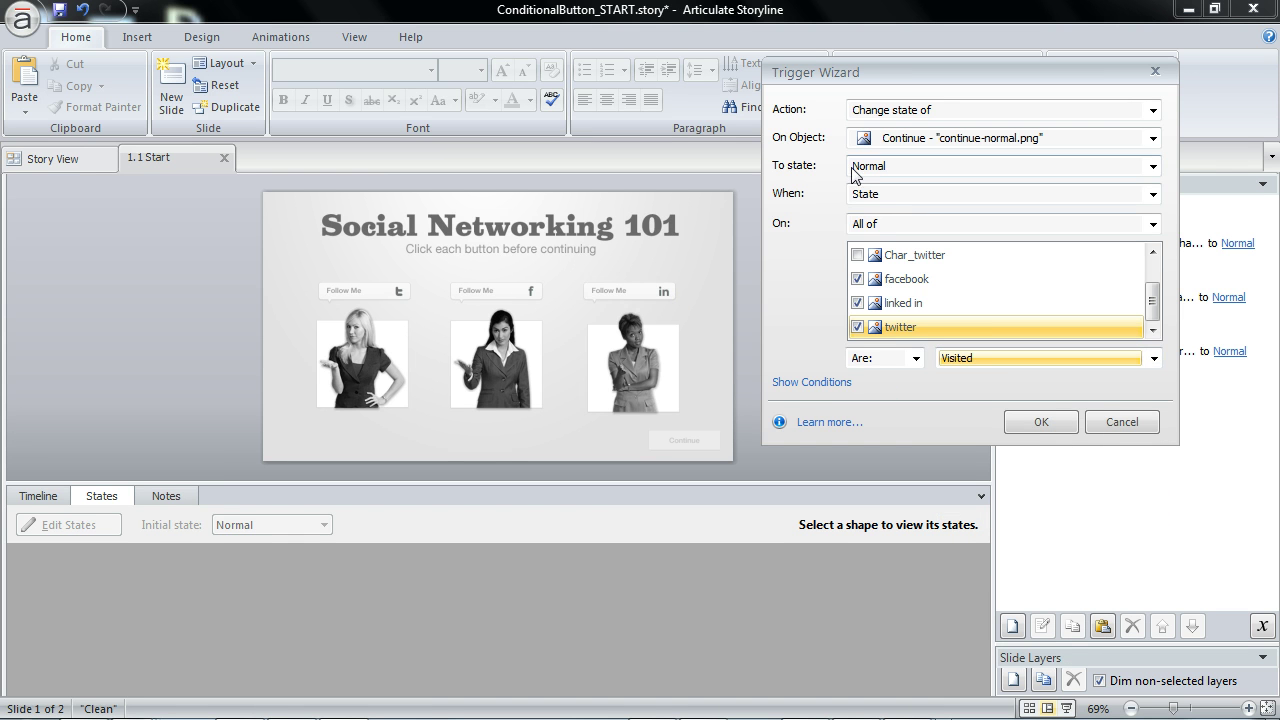
click(1037, 422)
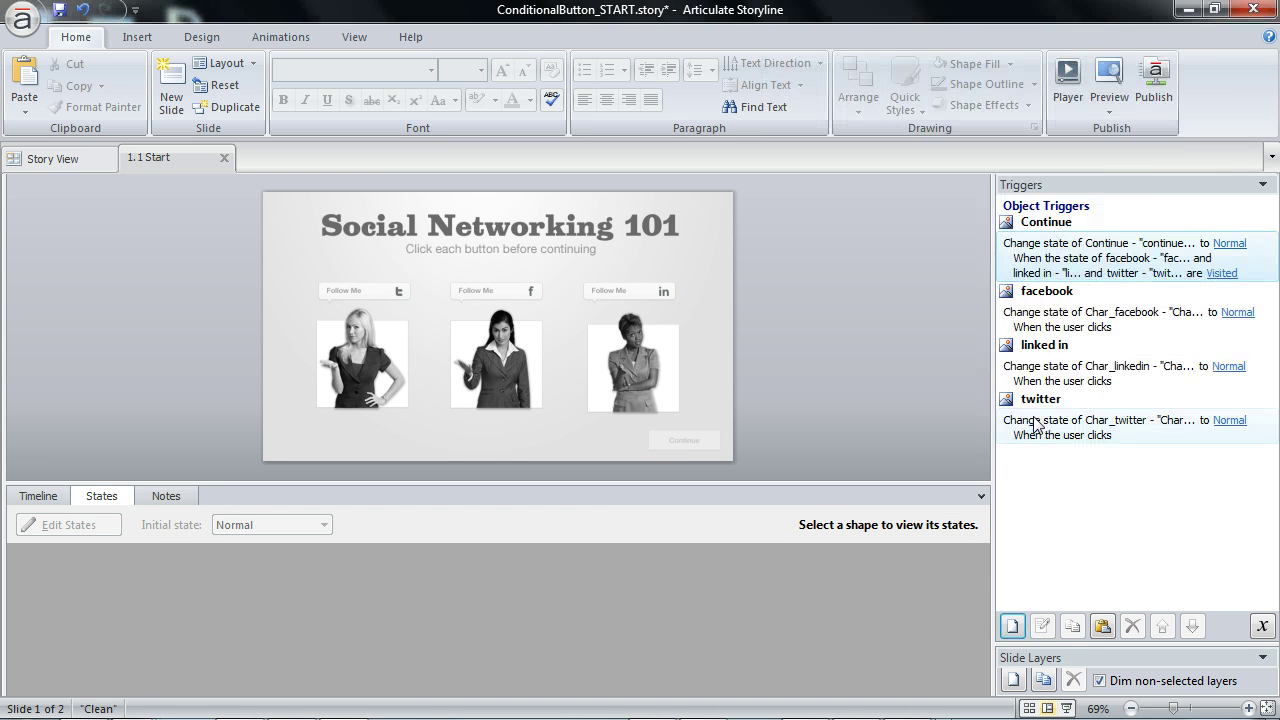
Preview the slide and test the Continue button's activation by using the Facebook, LinkedIn and Twitter buttons
click(1108, 82)
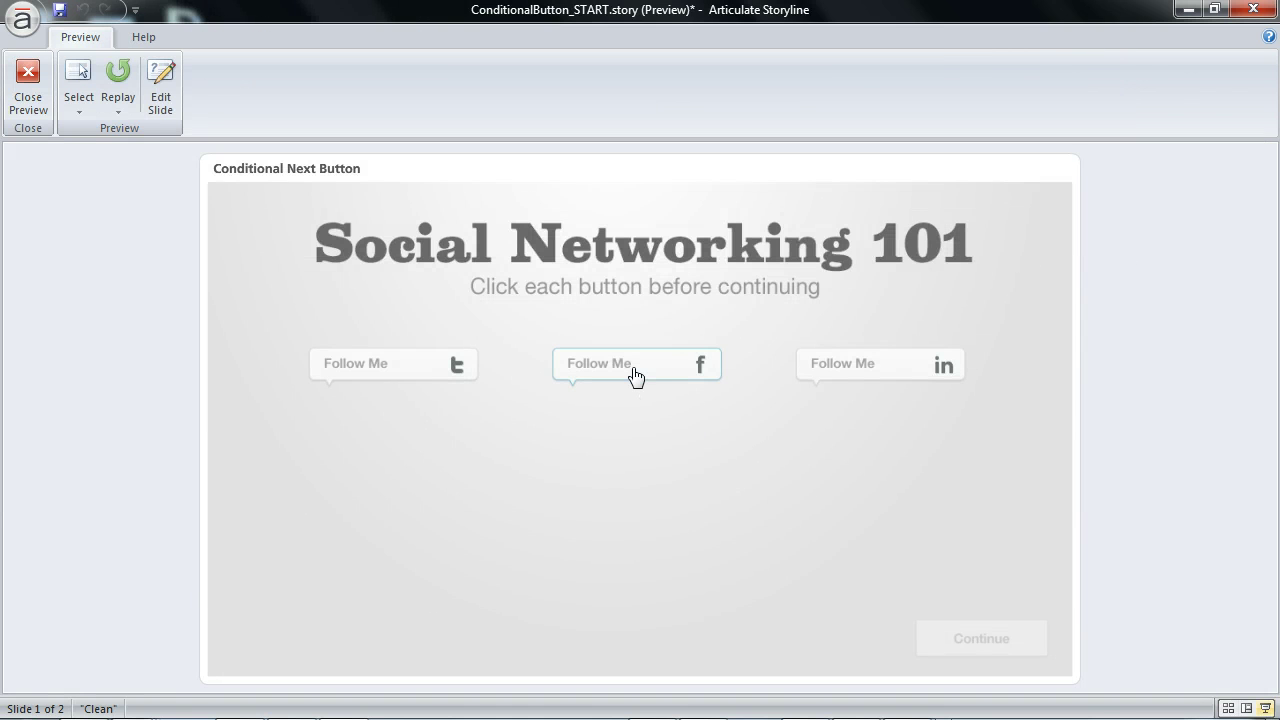
click(634, 370)
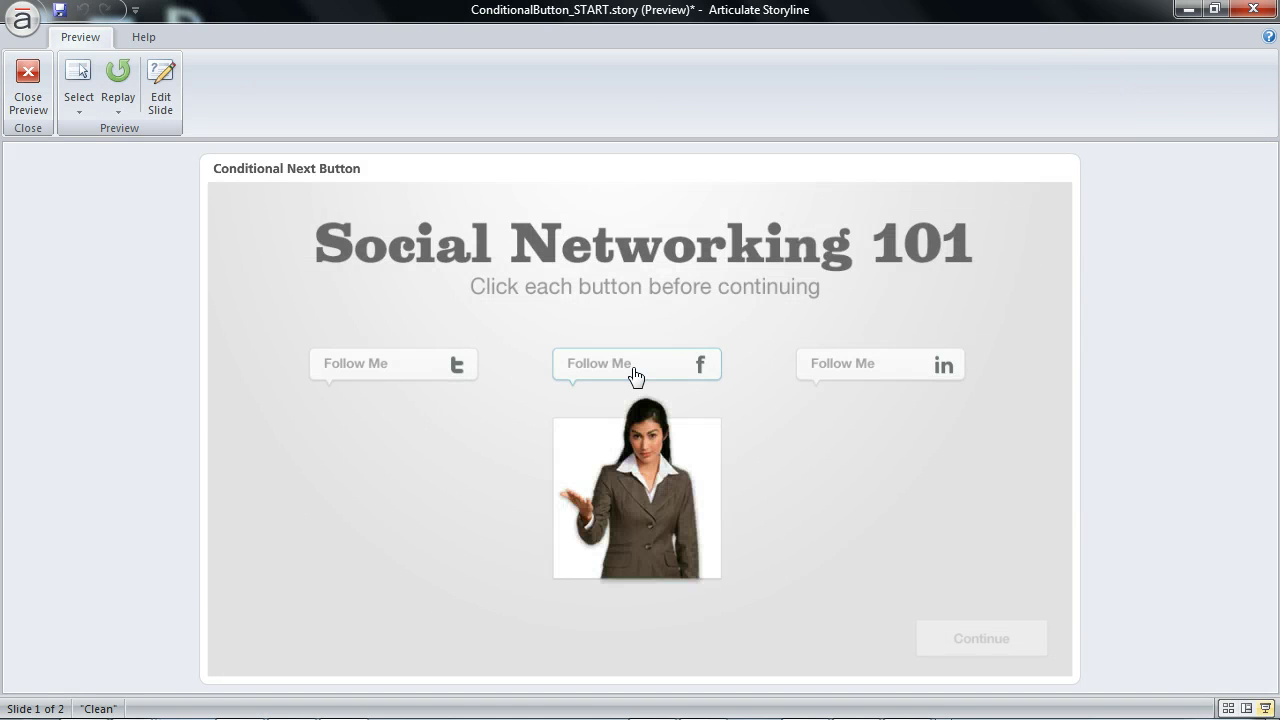
click(857, 371)
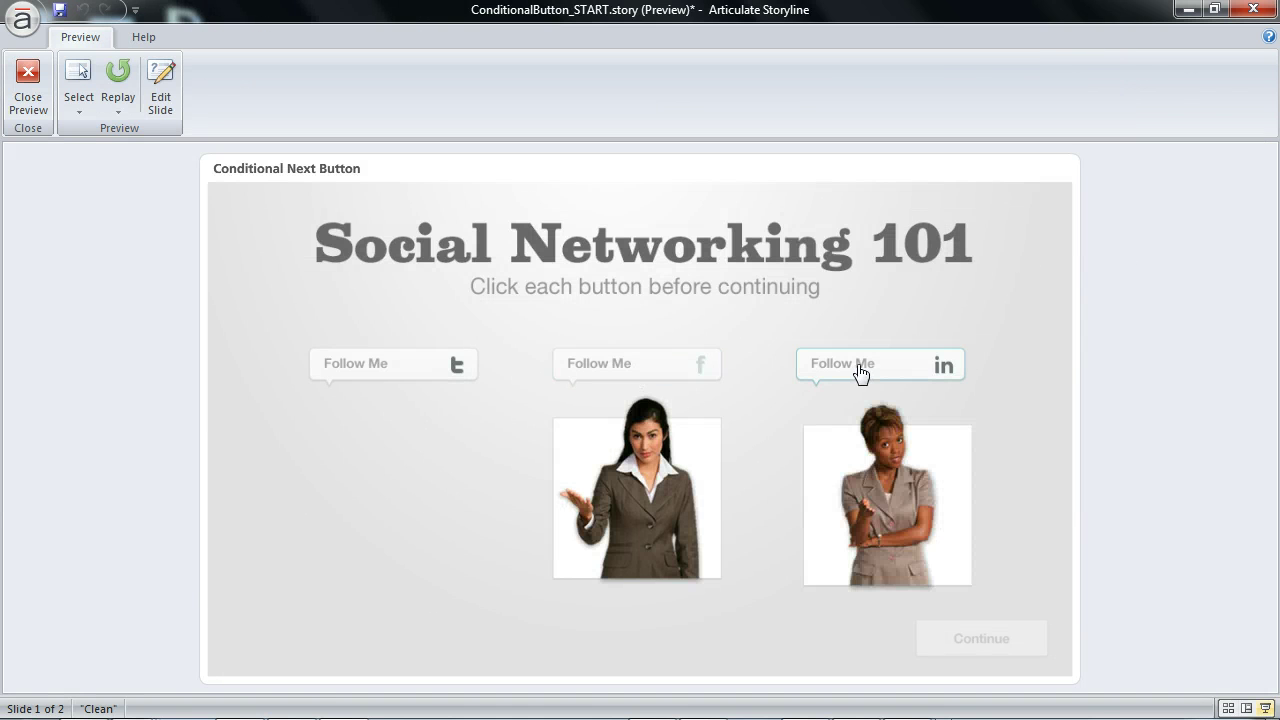
click(452, 368)
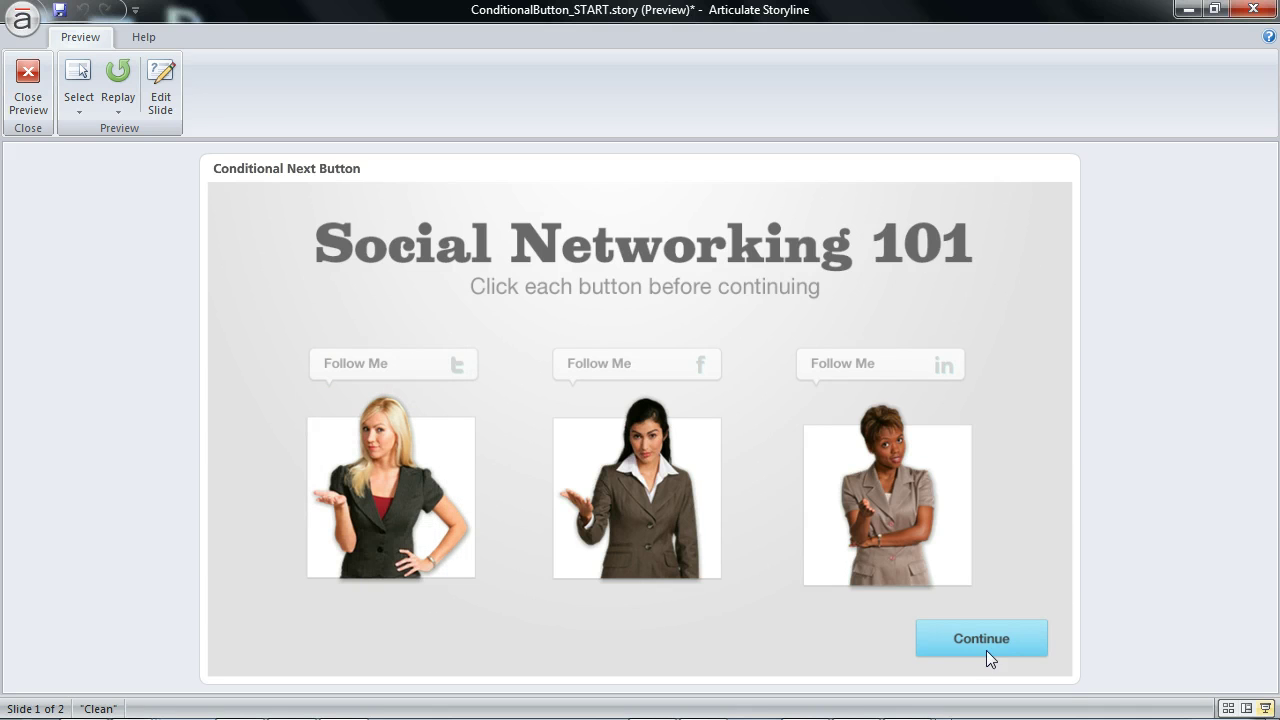